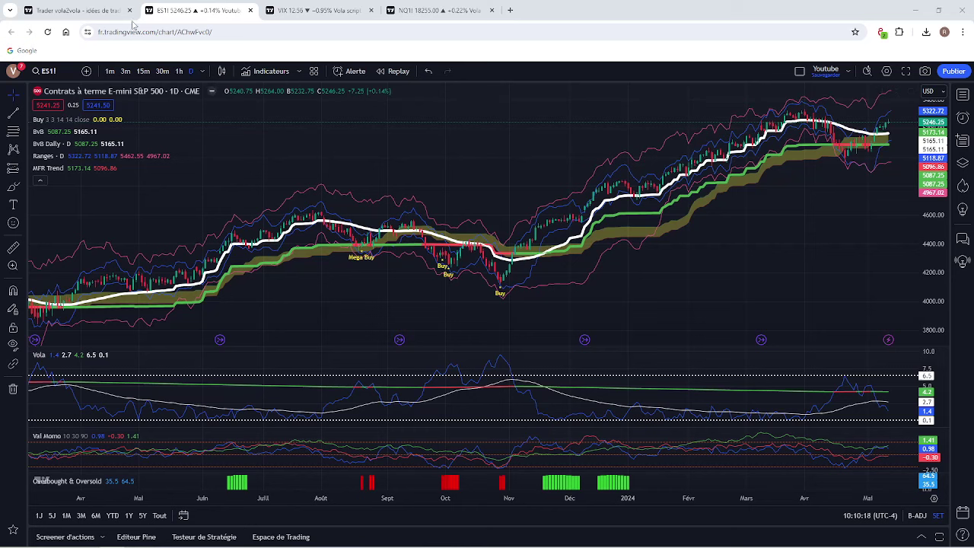
- Look over the author's published scripts page, then return to the ES1! daily chart
left_click(89, 13)
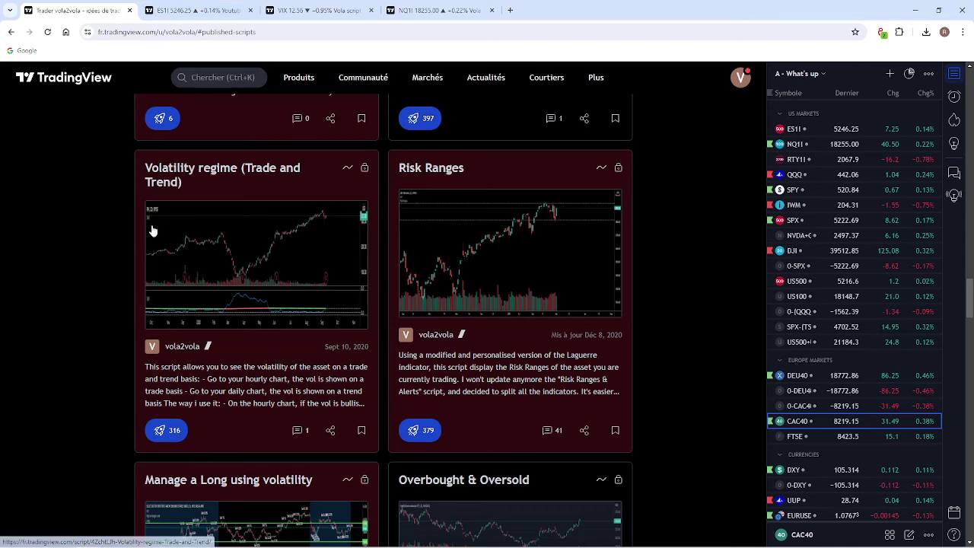
left_click(187, 10)
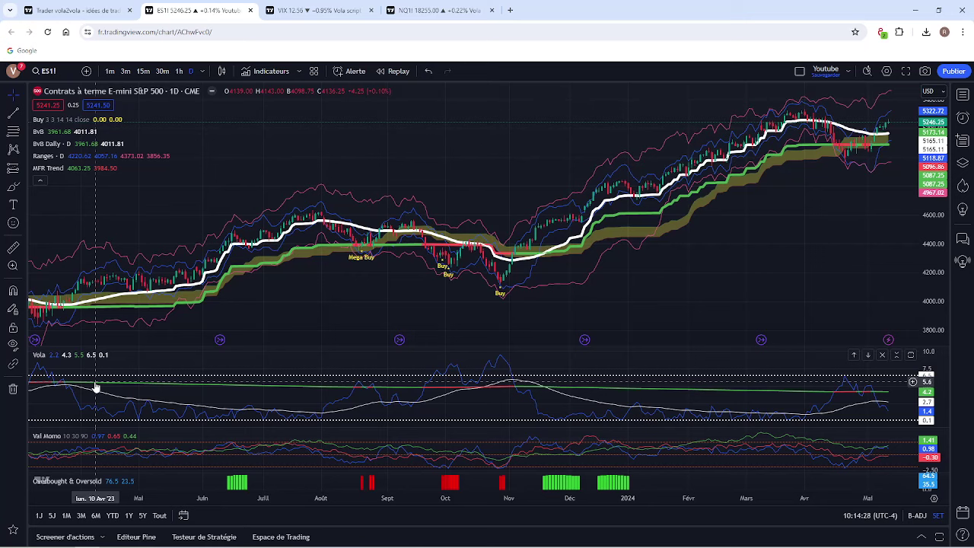
- Zoom out the ES1! daily chart so it spans September 2022 to May 2024
scroll(126, 366, "down", 5)
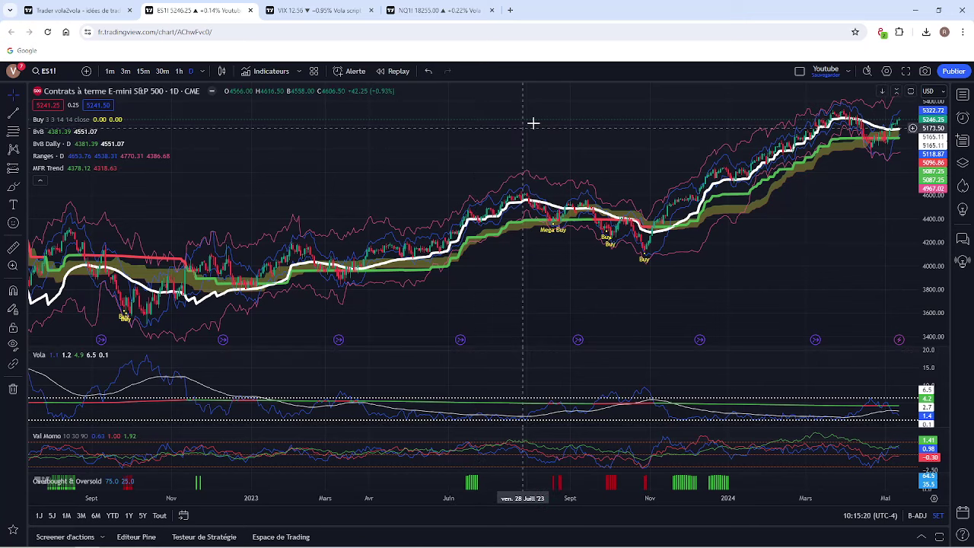
- Zoom the ES1! daily chart in on the October 2023 low with its Mega Buy and Buy signals
scroll(449, 220, "up", 2)
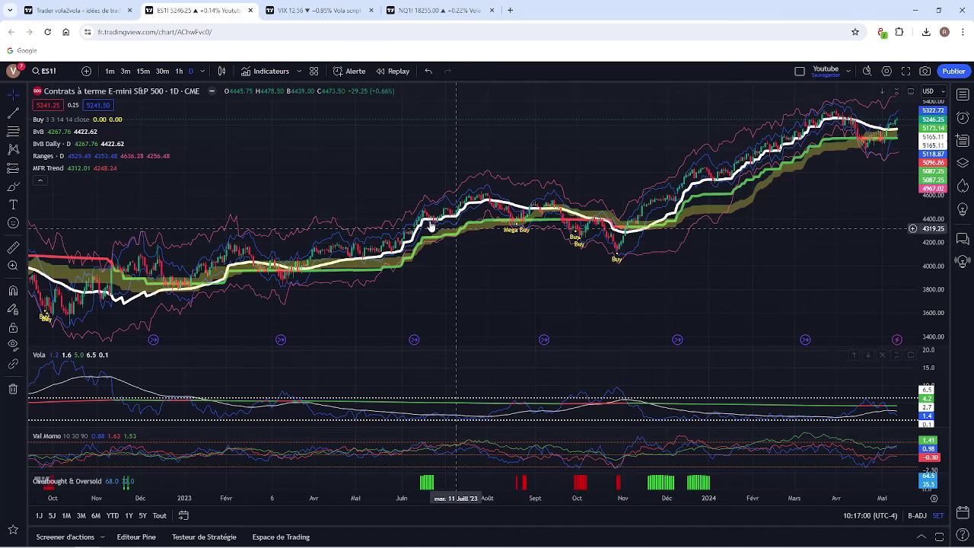
scroll(319, 178, "down", 2)
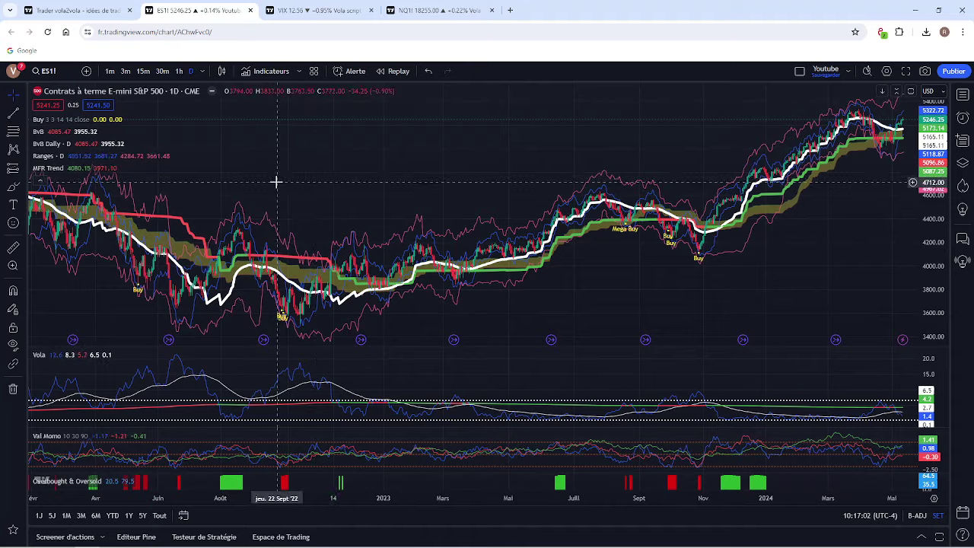
left_click_drag(276, 185, 668, 165)
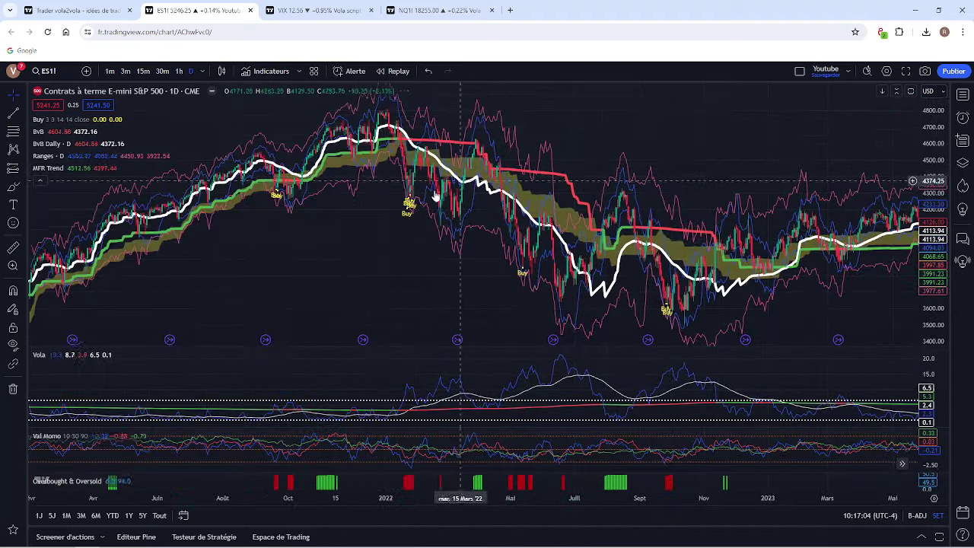
scroll(358, 207, "up", 2)
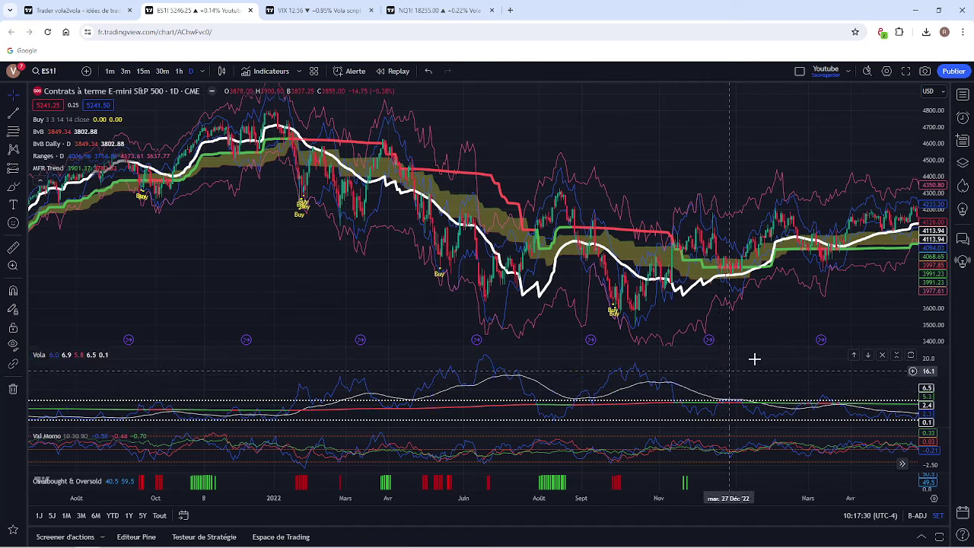
left_click_drag(763, 355, 522, 383)
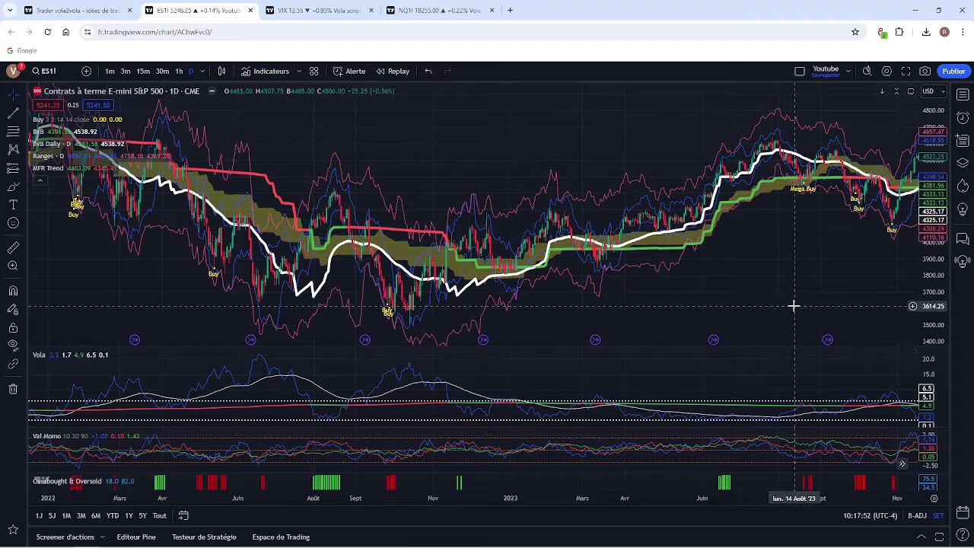
left_click_drag(767, 304, 616, 251)
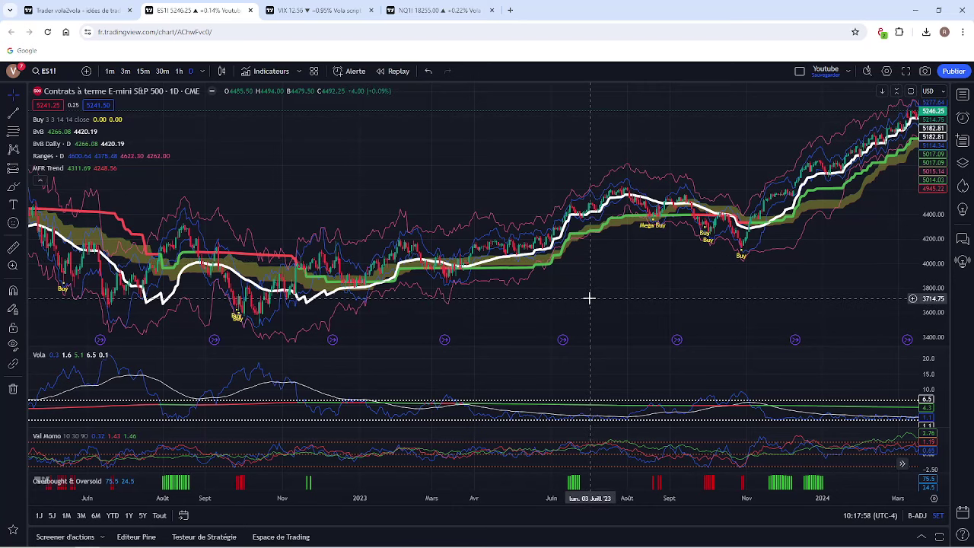
scroll(648, 298, "down", 3)
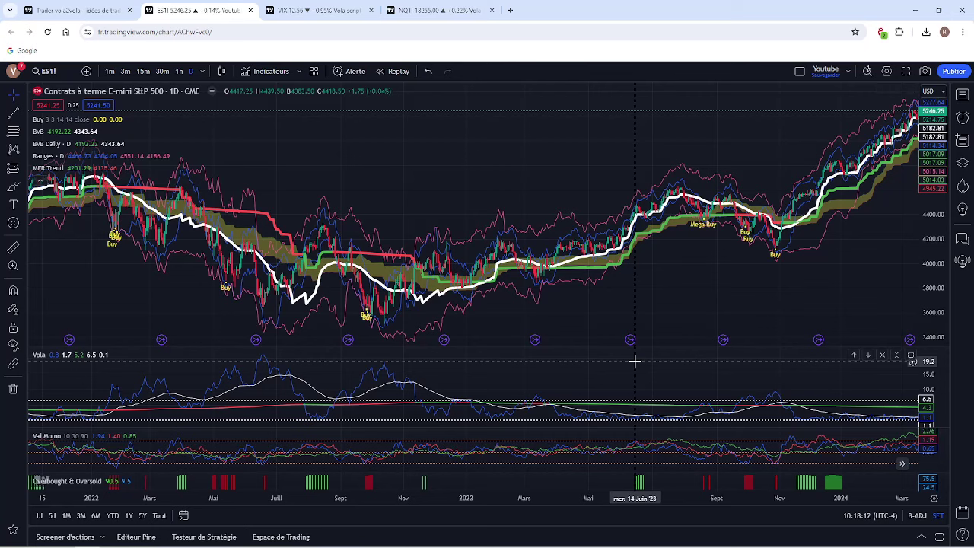
scroll(636, 358, "up", 3)
left_click_drag(741, 330, 494, 327)
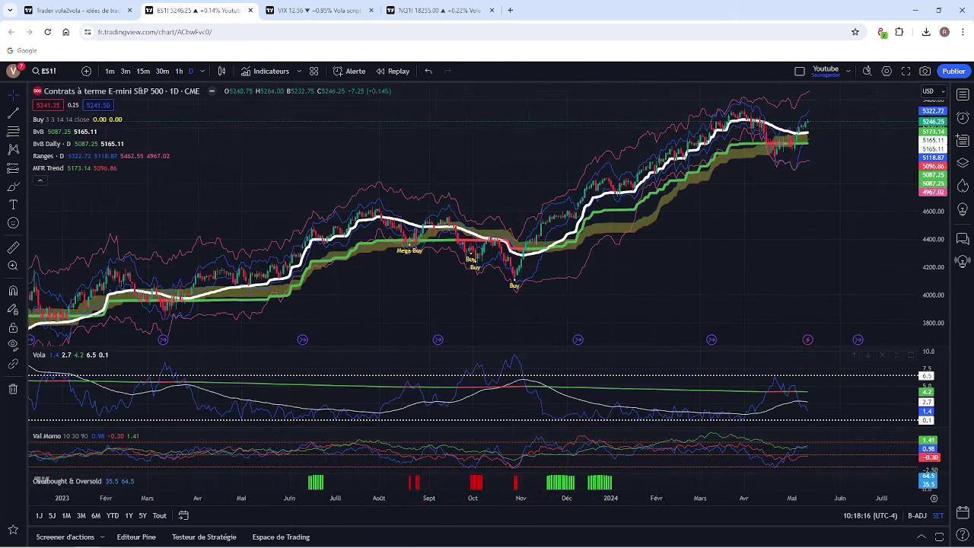
- Pick US10Y from the watchlist and zoom its daily chart to view the 2.716%–3.698% levels
left_click(964, 94)
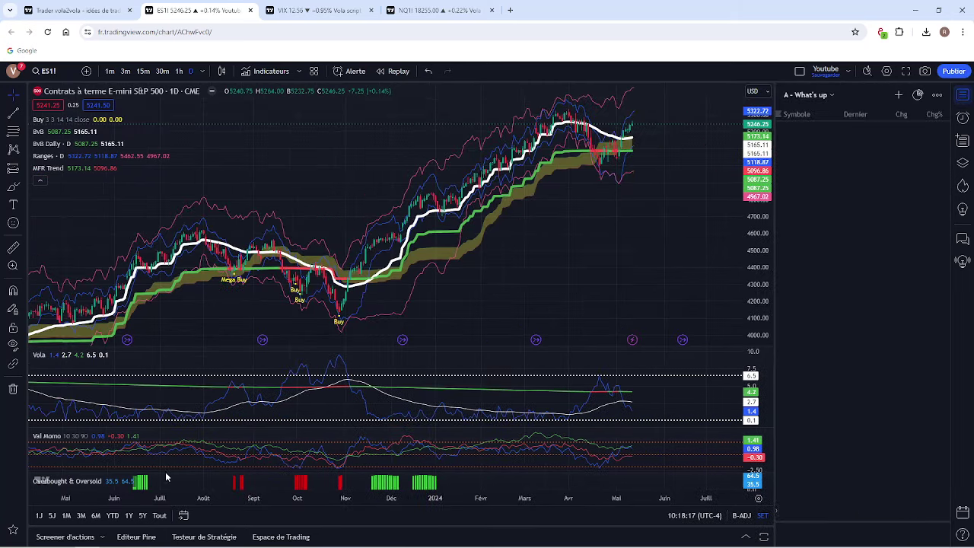
scroll(831, 423, "down", 2)
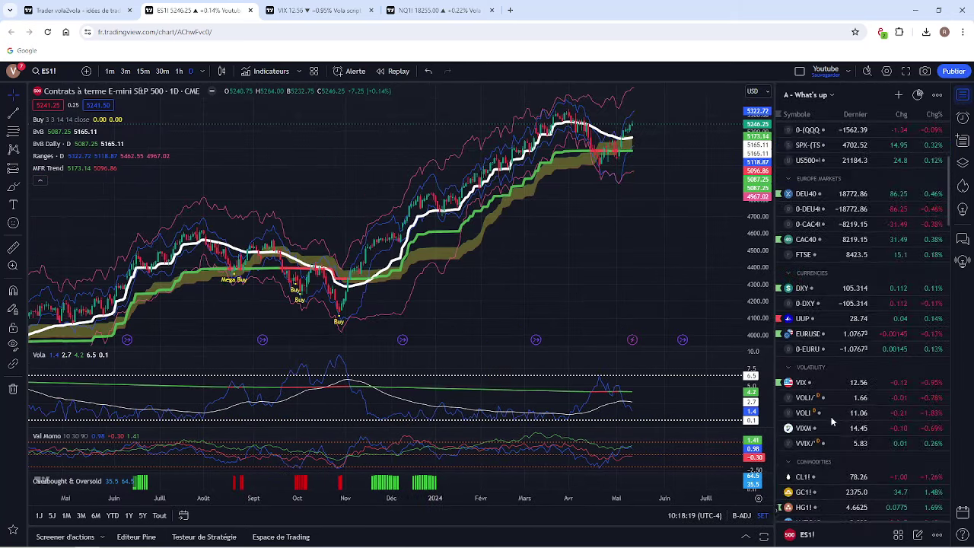
scroll(831, 420, "down", 3)
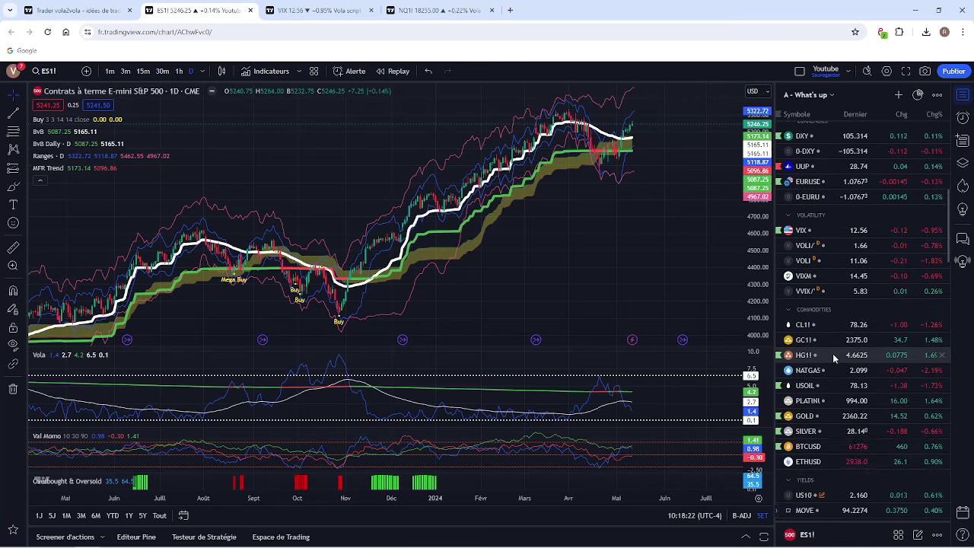
scroll(828, 415, "down", 1)
scroll(827, 416, "down", 1)
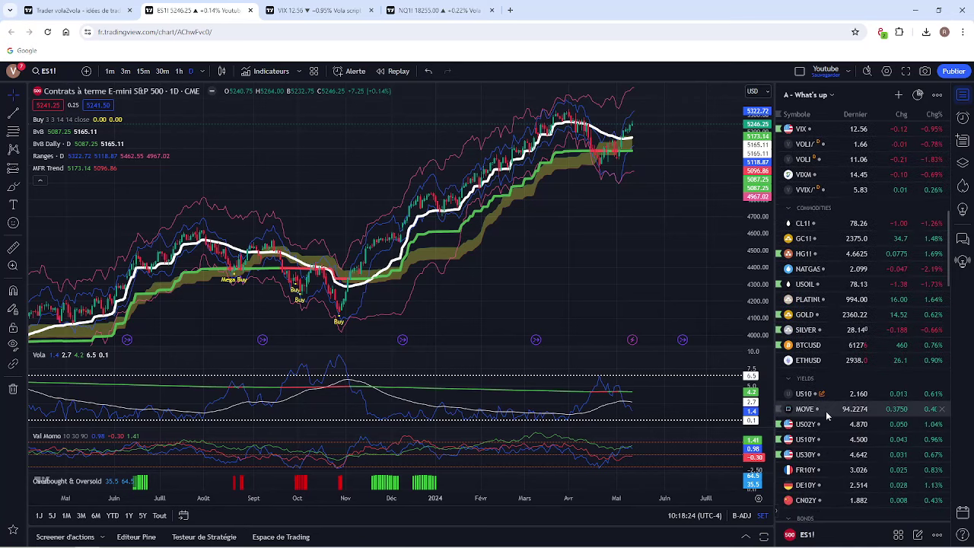
left_click(818, 441)
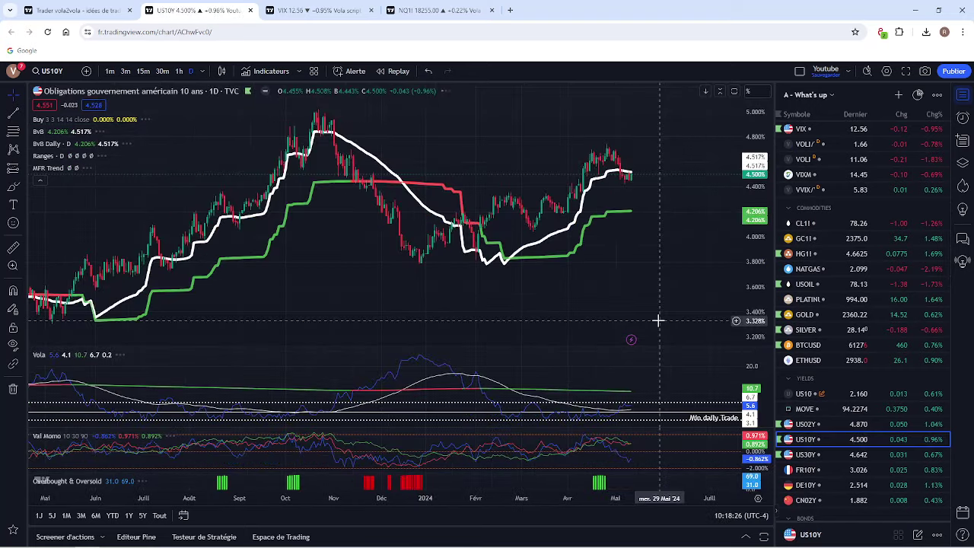
scroll(437, 264, "down", 1)
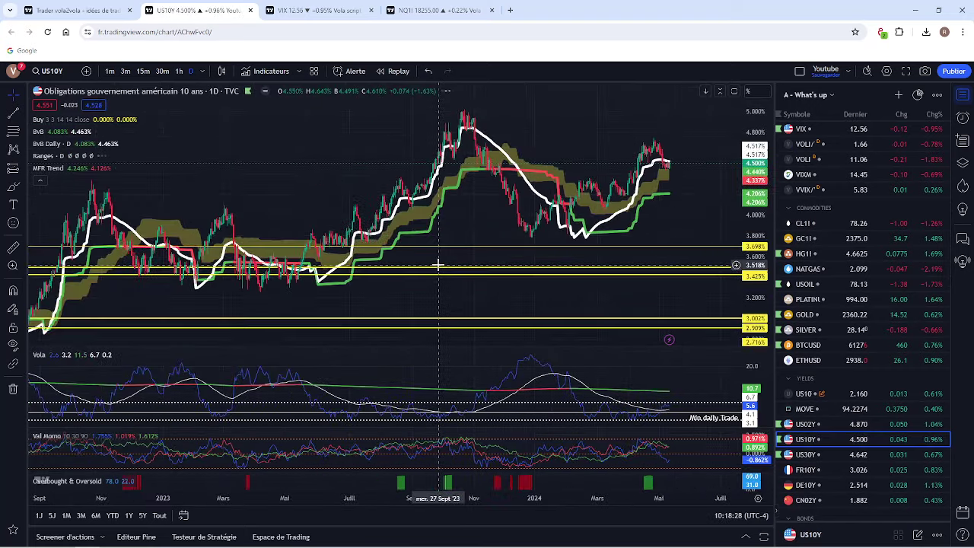
scroll(438, 264, "down", 1)
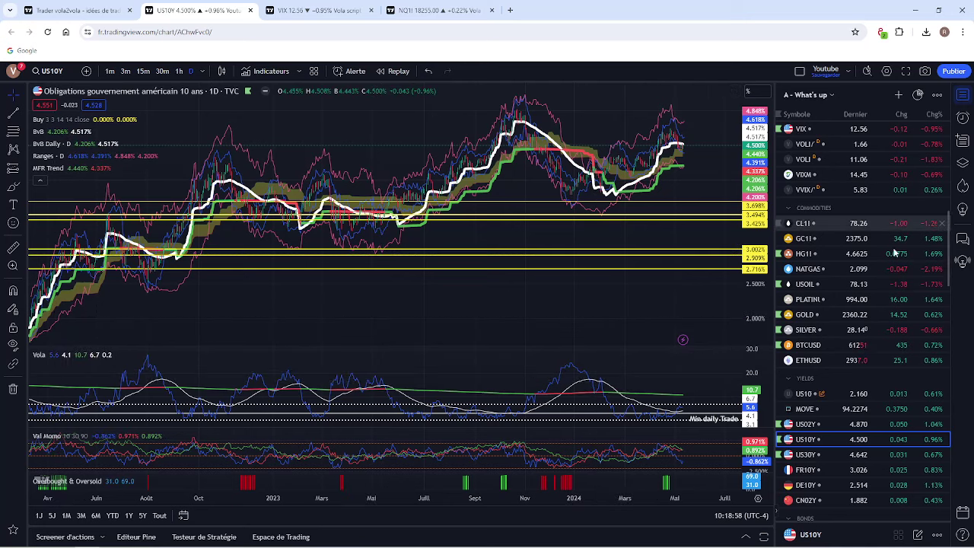
scroll(876, 282, "up", 10)
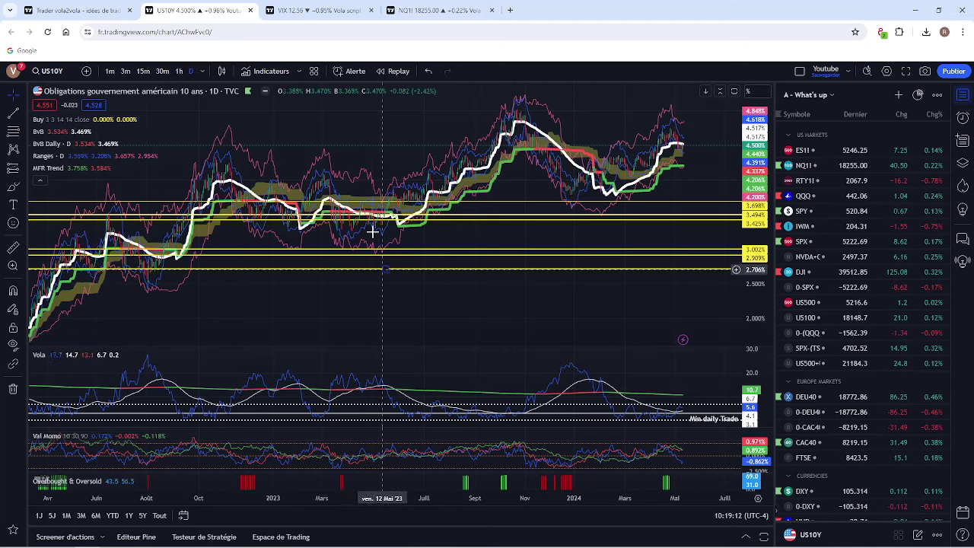
left_click(303, 12)
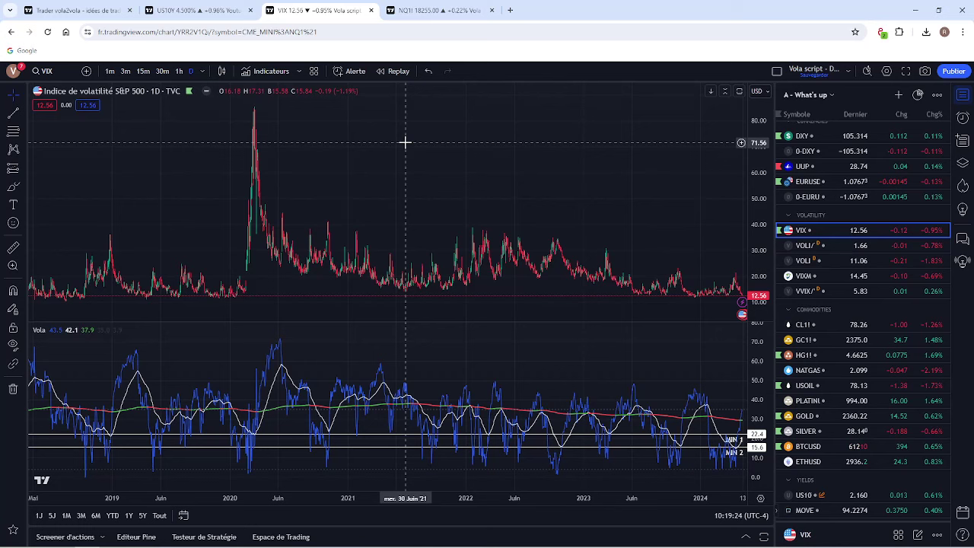
scroll(433, 163, "up", 2)
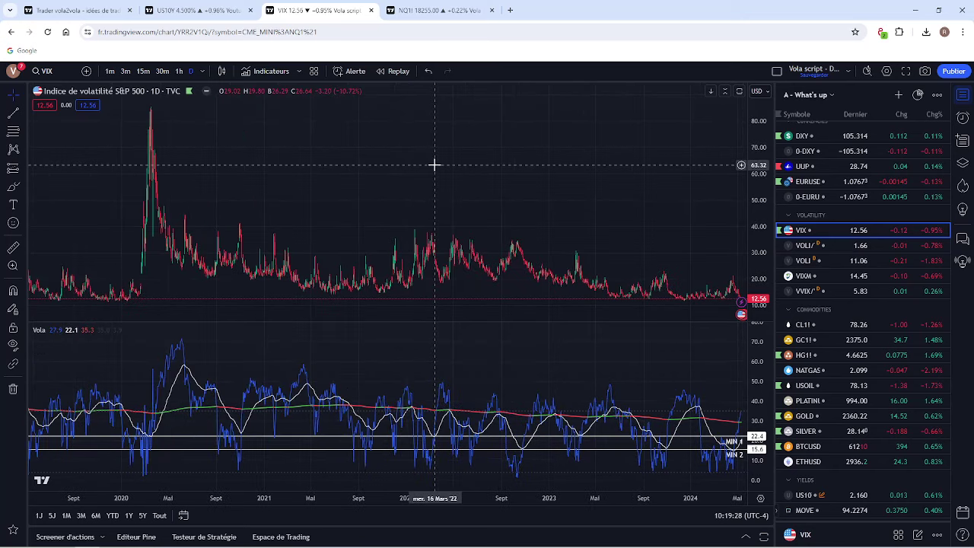
scroll(431, 165, "up", 2)
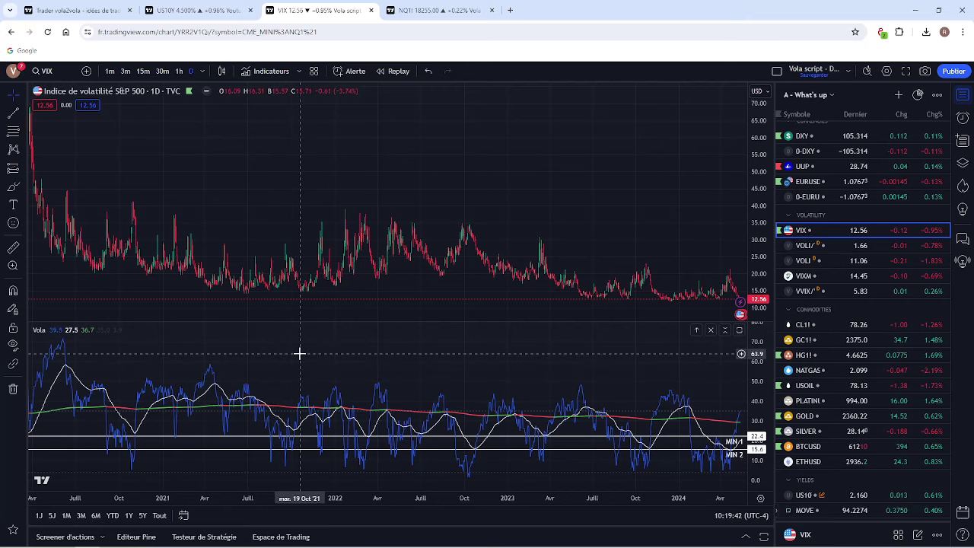
scroll(255, 359, "down", 1)
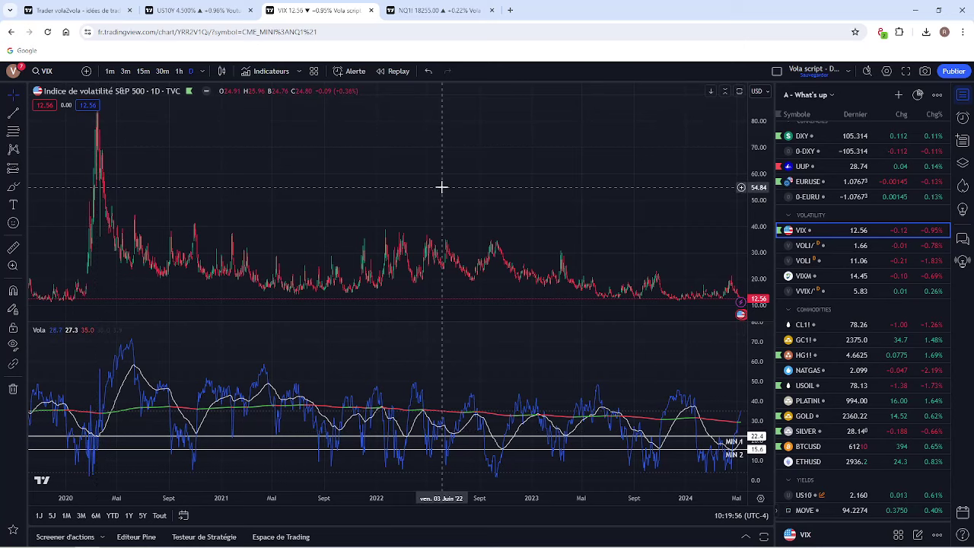
scroll(441, 186, "down", 2)
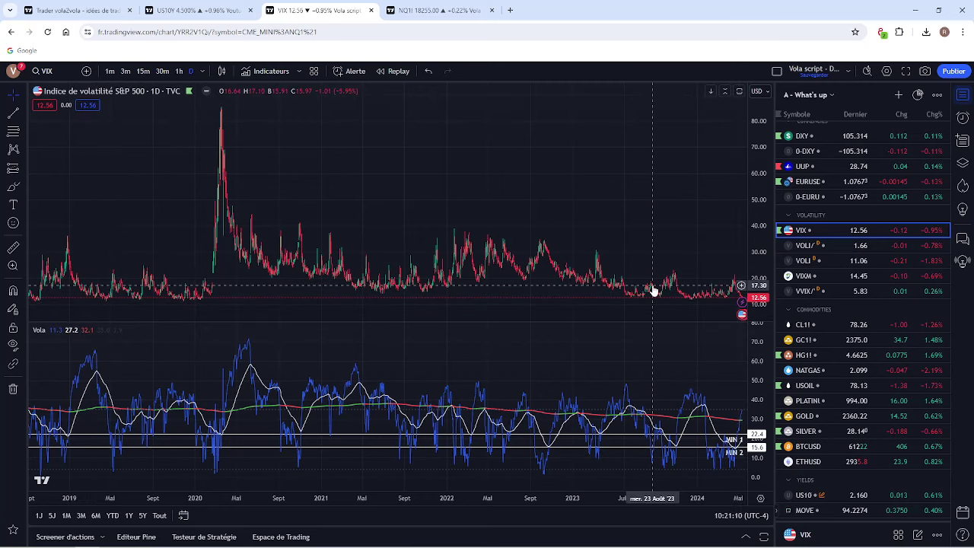
scroll(631, 246, "up", 5)
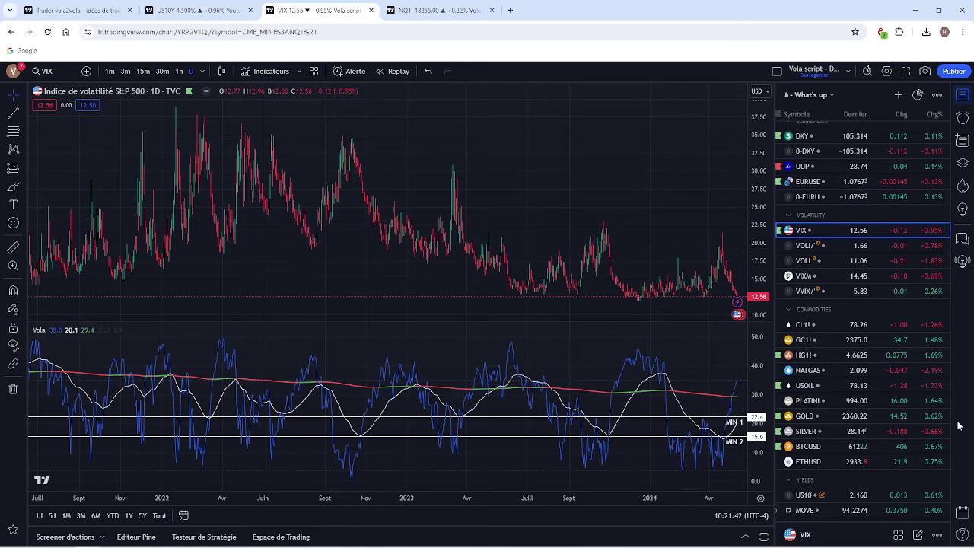
- Show the CL1! crude oil daily chart and zoom it to review the Vola MIN level at 4.2
left_click(841, 324)
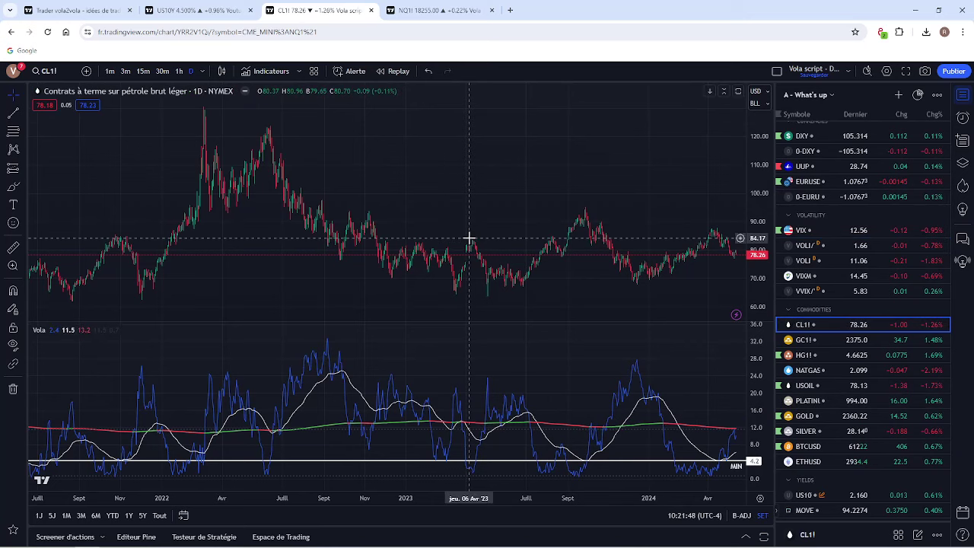
scroll(468, 238, "down", 2)
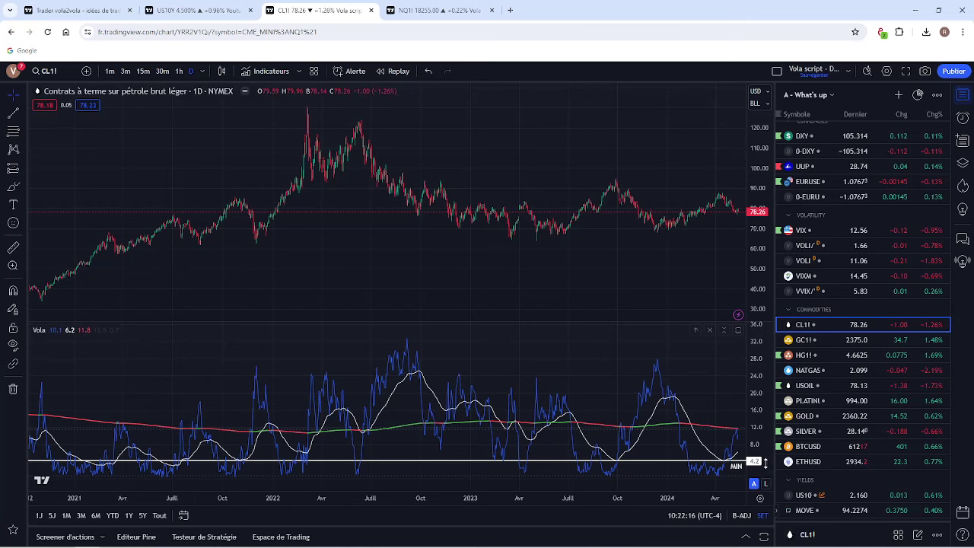
scroll(134, 290, "down", 3)
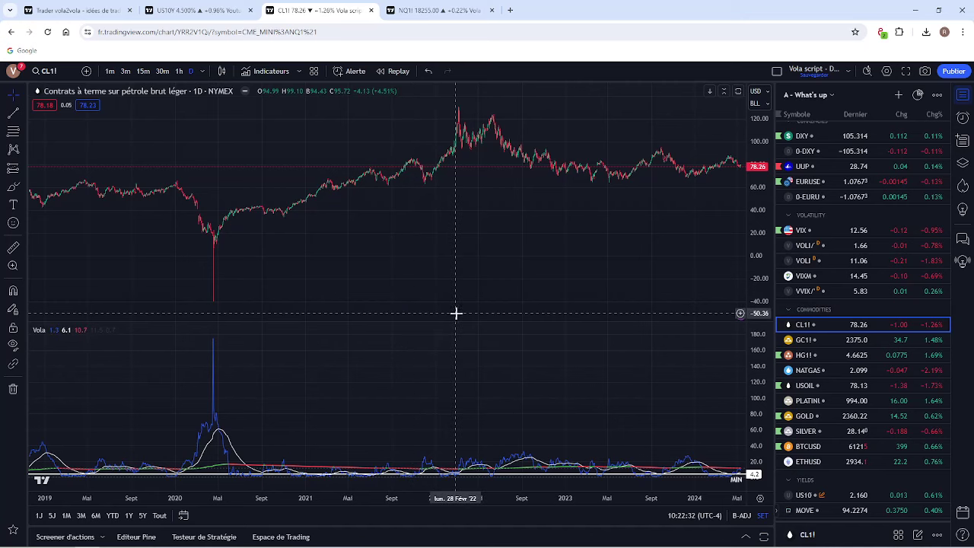
scroll(481, 315, "up", 5)
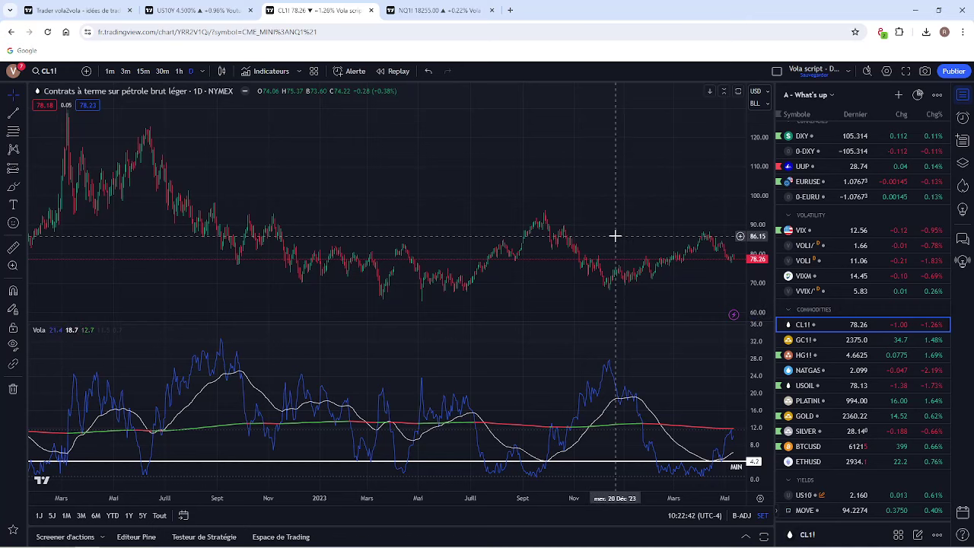
scroll(617, 233, "up", 2)
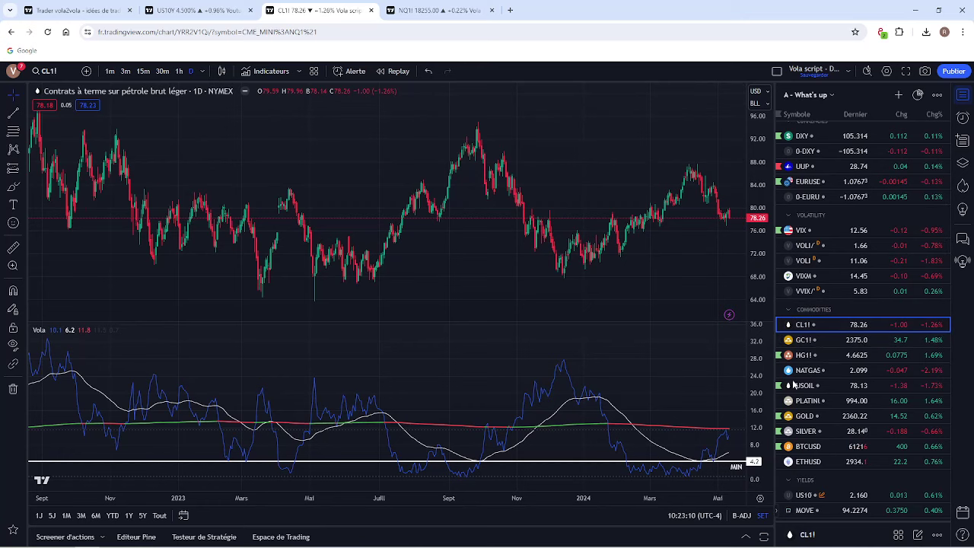
- Show the GC1! gold daily chart and zoom it to see Vola MIN 1 at 2.6 and MIN 2 at 1.9
left_click(819, 343)
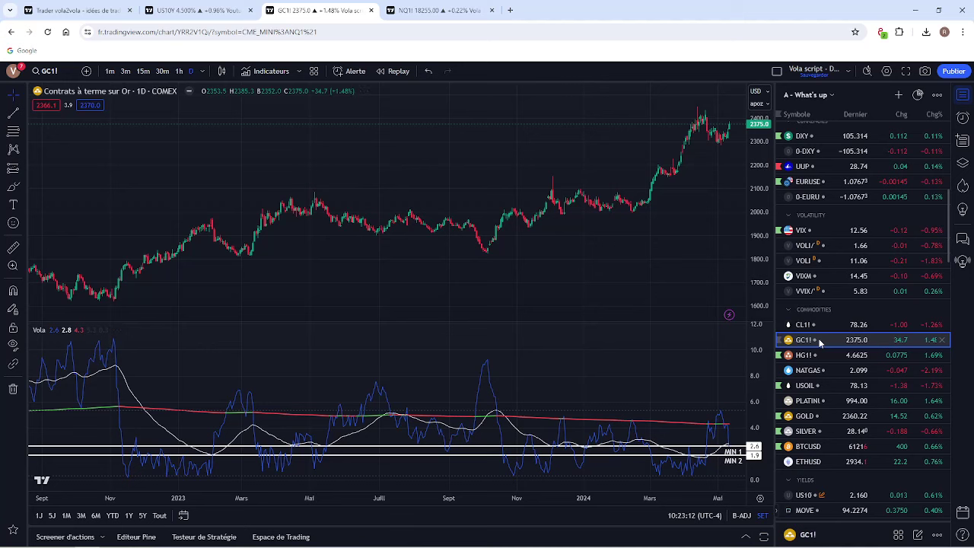
scroll(709, 285, "up", 2)
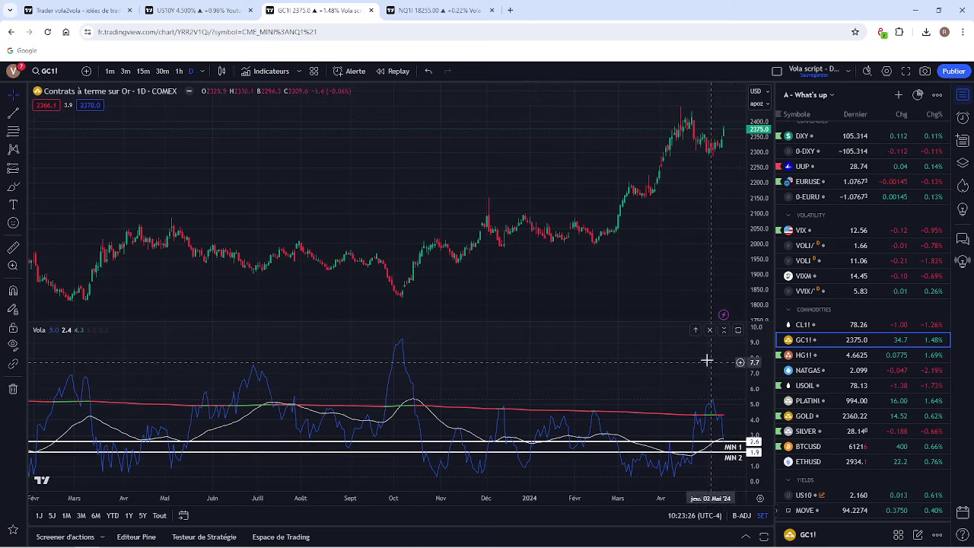
scroll(652, 324, "down", 3)
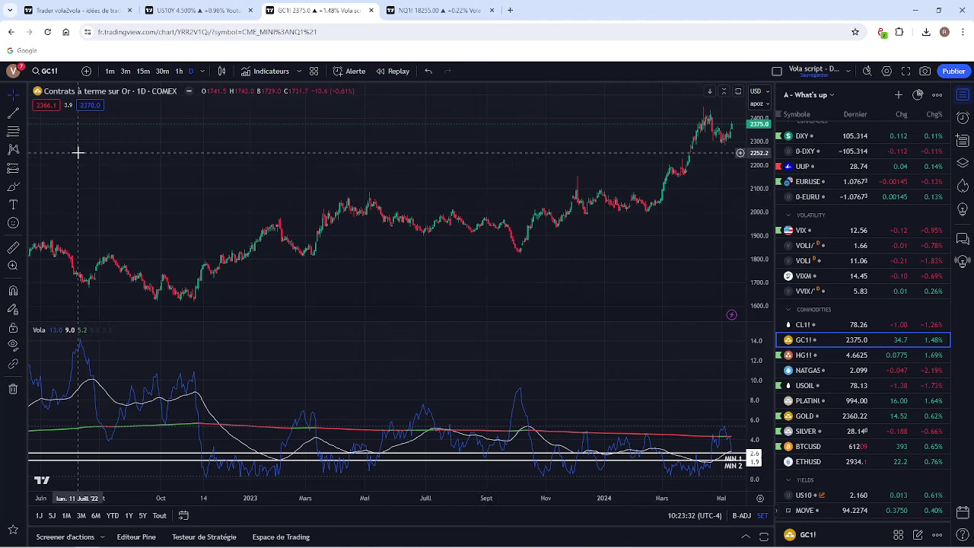
- Browse the Personal, Invite-only and Favourites script lists, then add 'Buy signal on Daily' from Personal
left_click(270, 72)
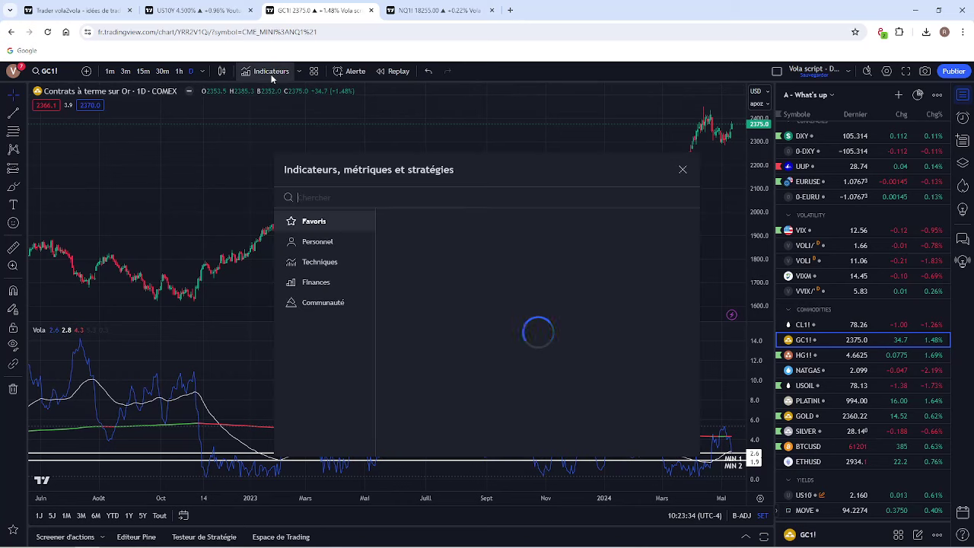
left_click(318, 244)
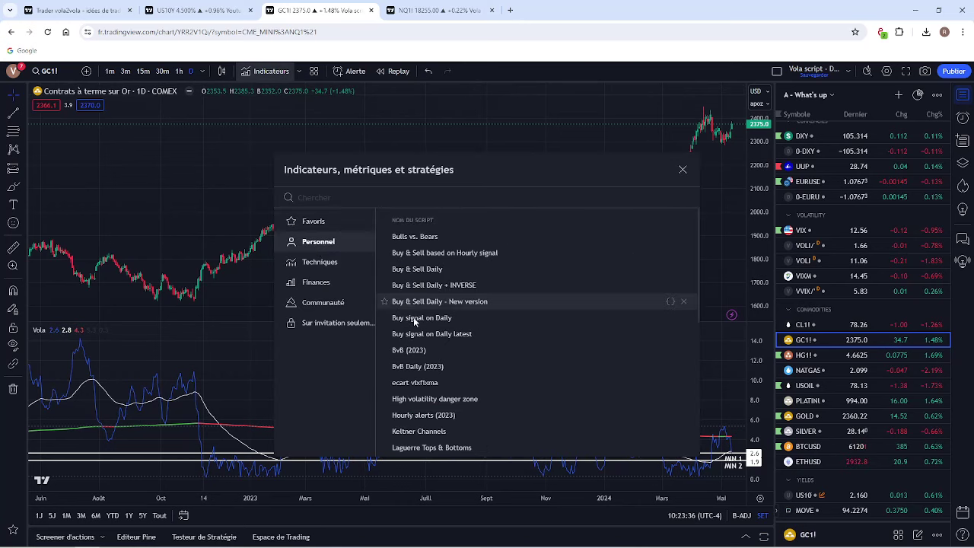
scroll(419, 327, "down", 5)
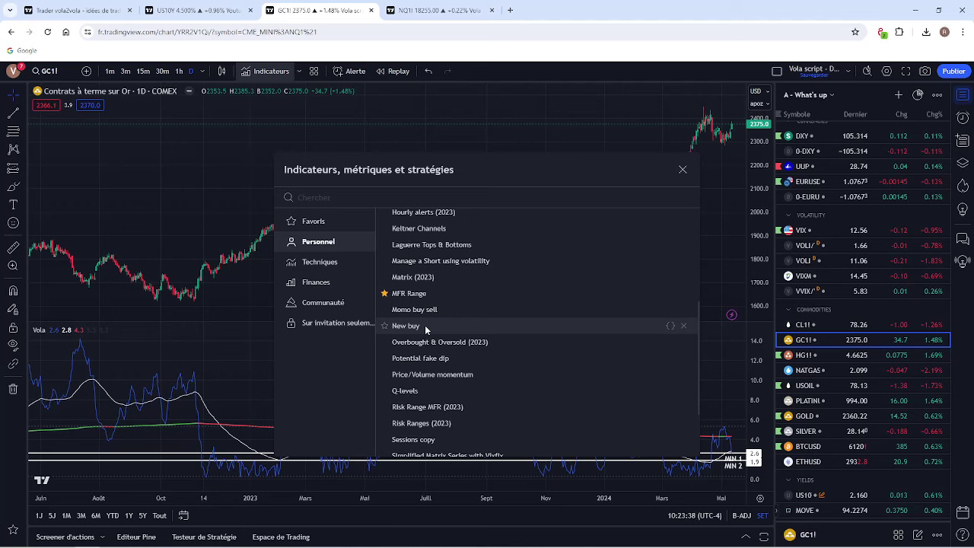
scroll(426, 330, "up", 3)
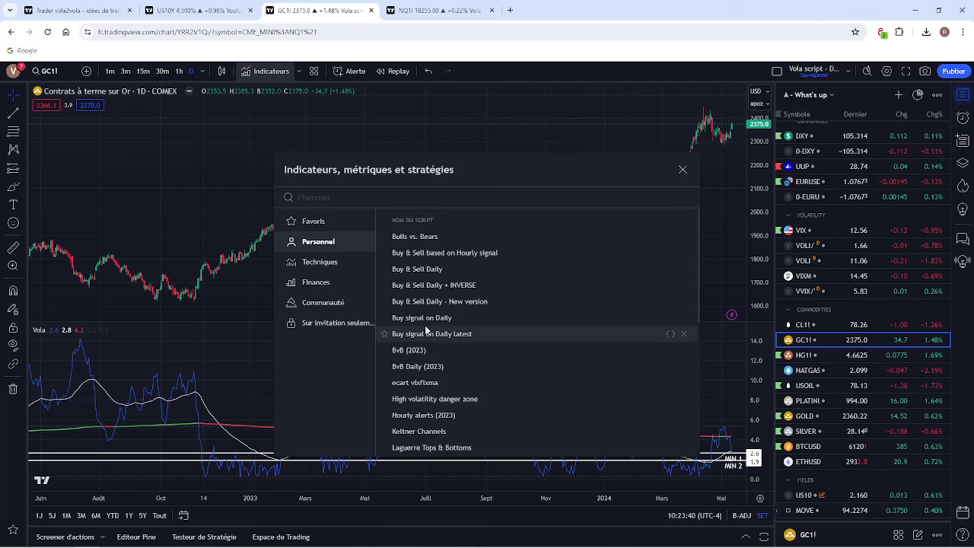
left_click(301, 323)
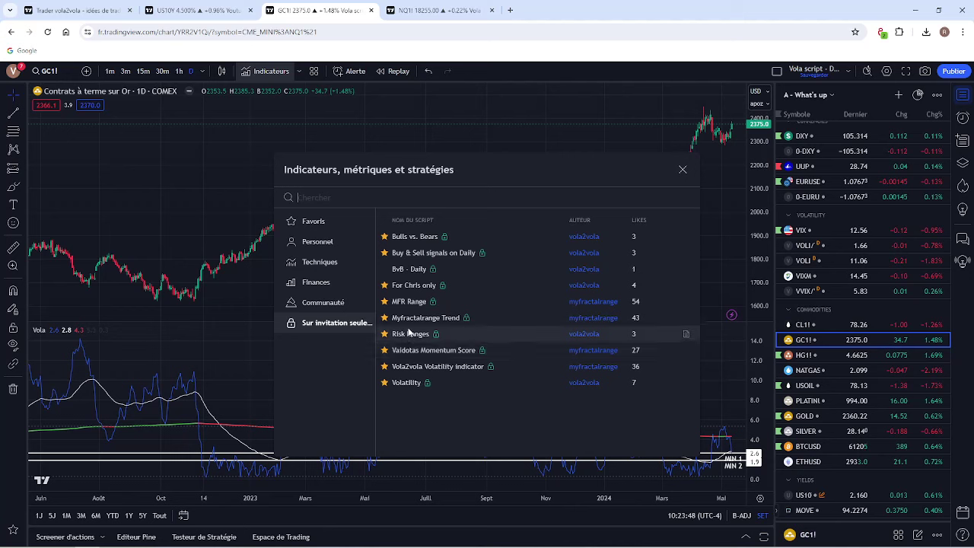
left_click(335, 226)
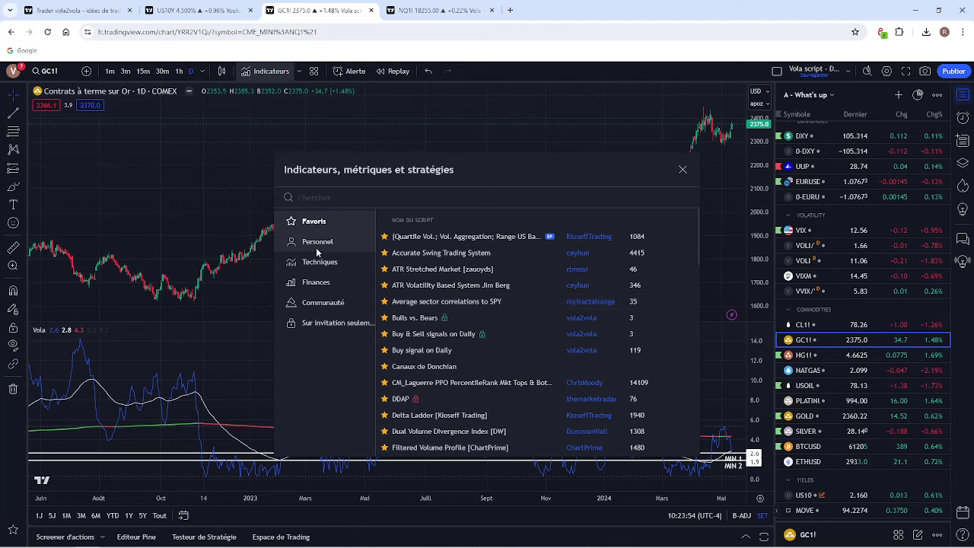
left_click(317, 249)
scroll(437, 313, "down", 1)
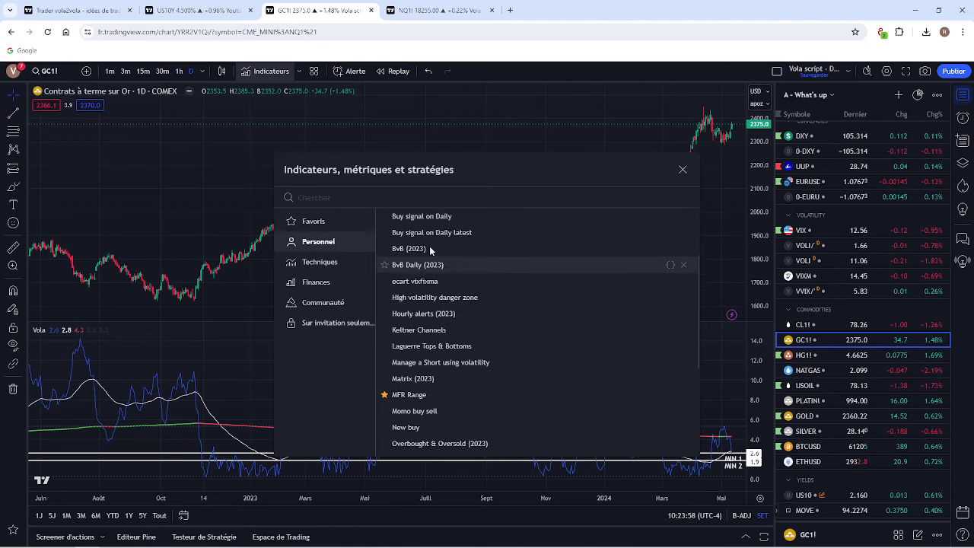
left_click(430, 216)
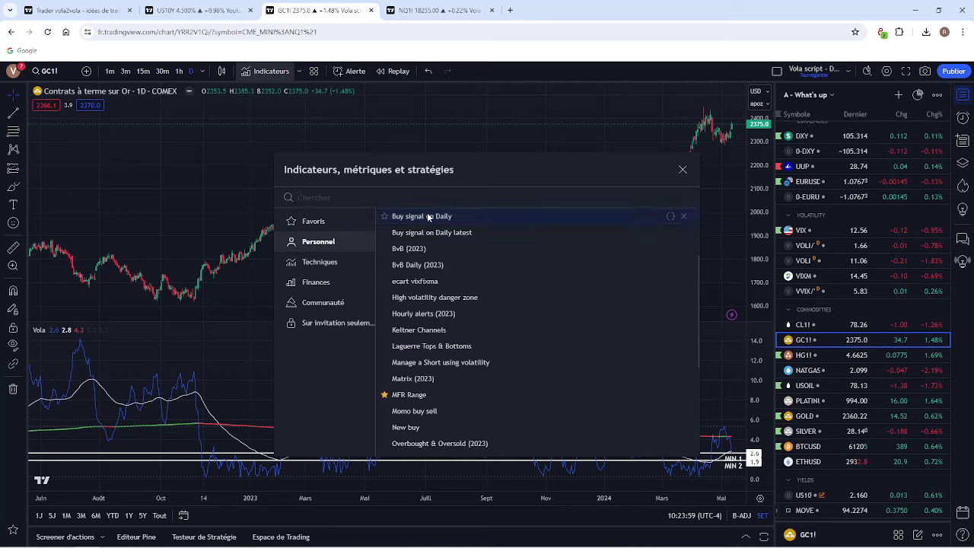
- Close the indicators list and zoom the GC1! chart out and in to compare Buy signals with Vola
left_click(682, 172)
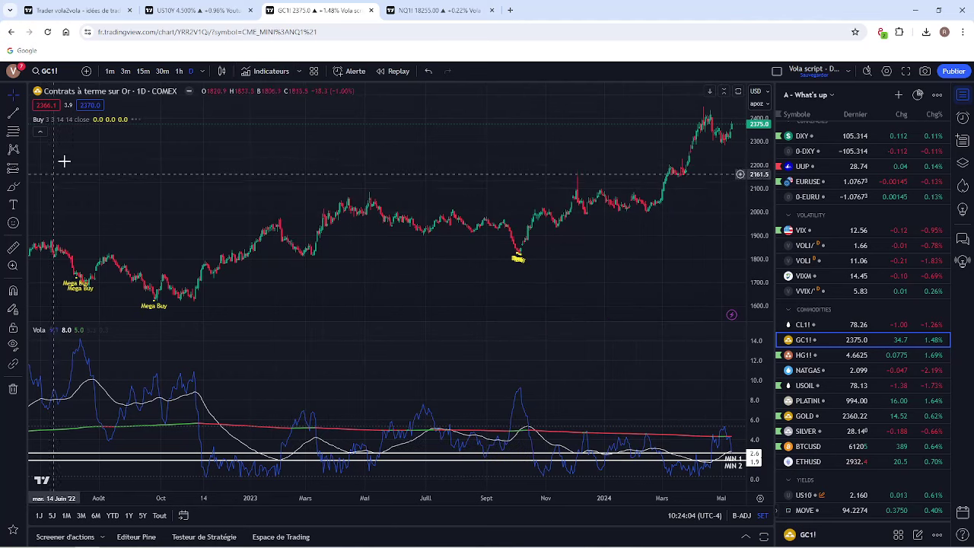
scroll(427, 183, "up", 3)
scroll(427, 183, "up", 2)
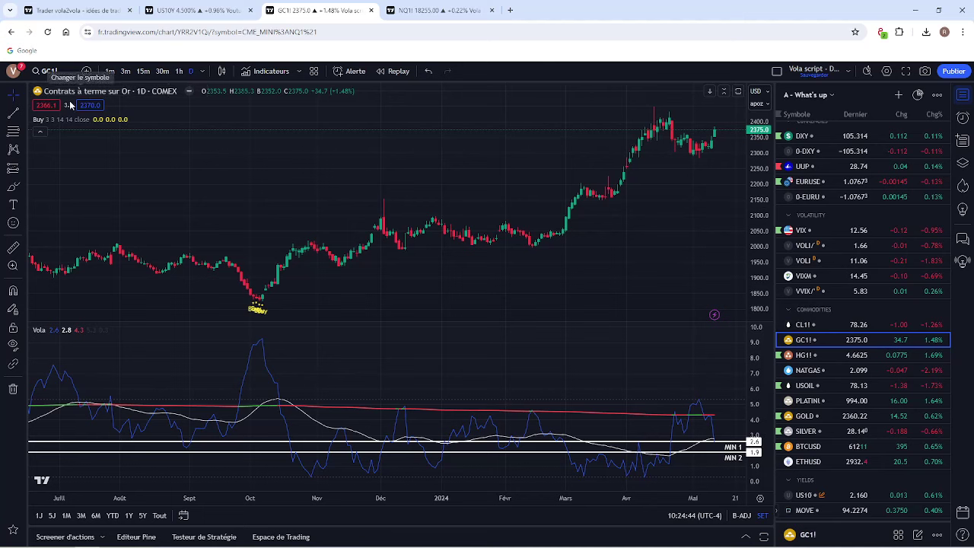
scroll(413, 254, "down", 4)
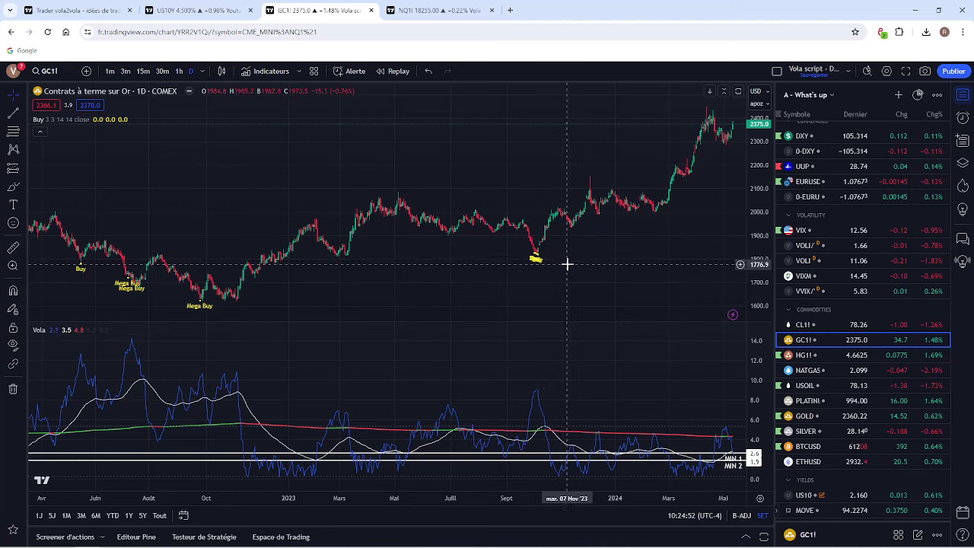
scroll(203, 280, "down", 2)
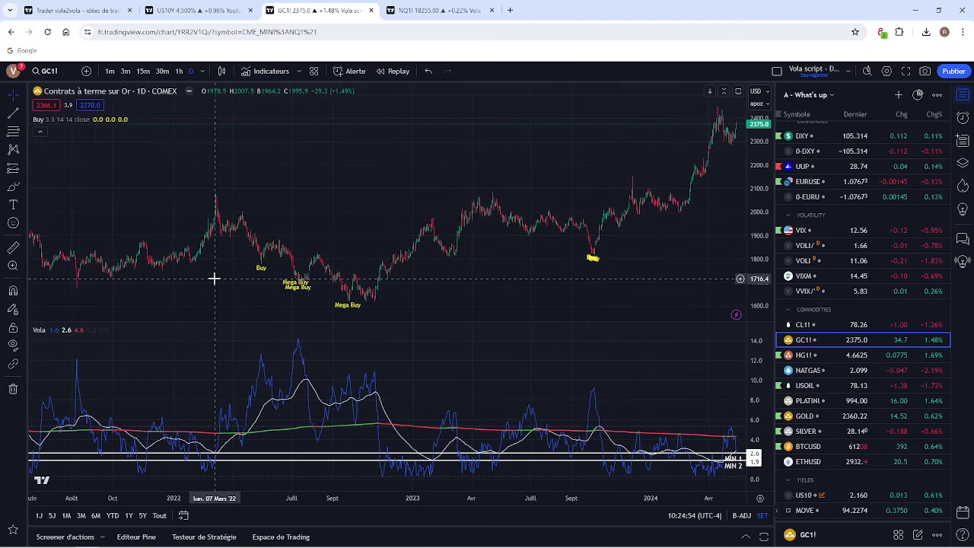
scroll(179, 279, "down", 2)
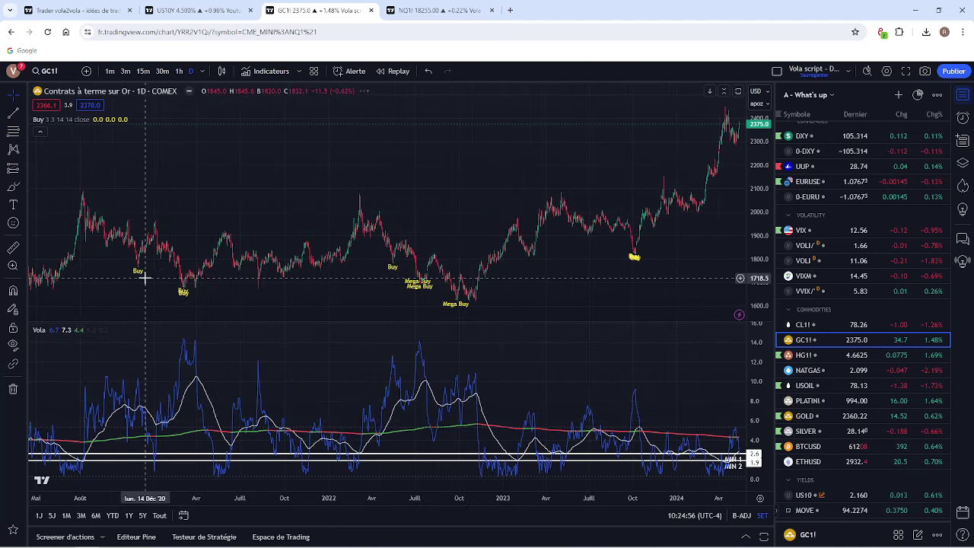
scroll(81, 281, "down", 2)
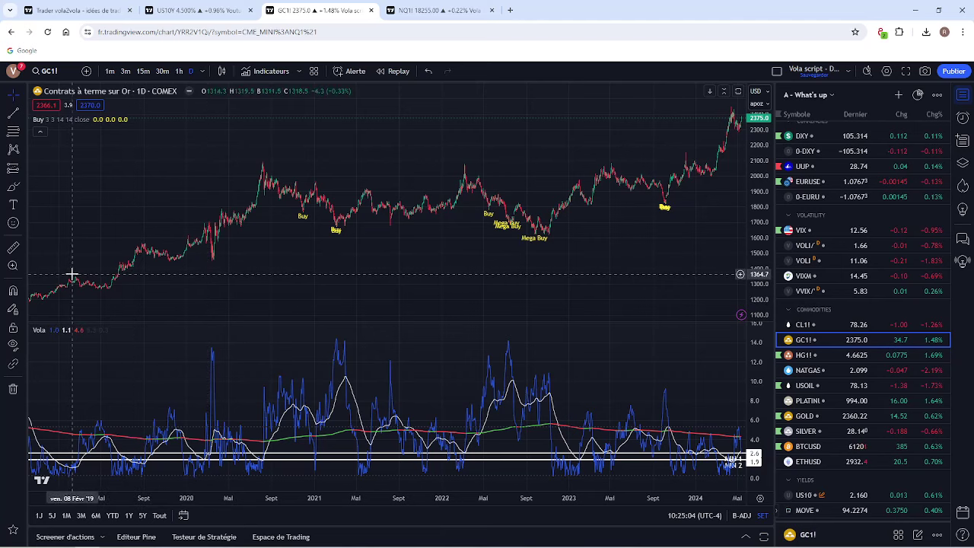
scroll(73, 276, "down", 2)
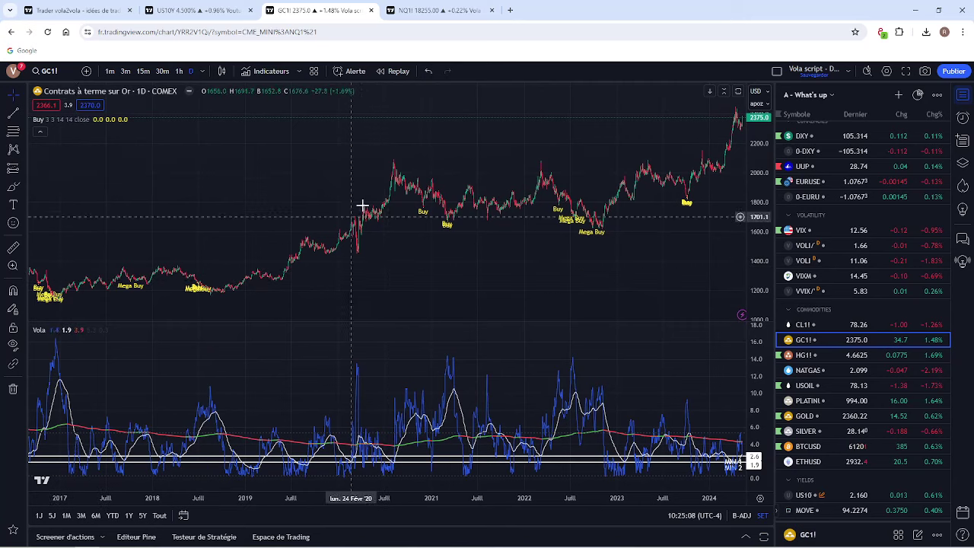
scroll(481, 296, "up", 5)
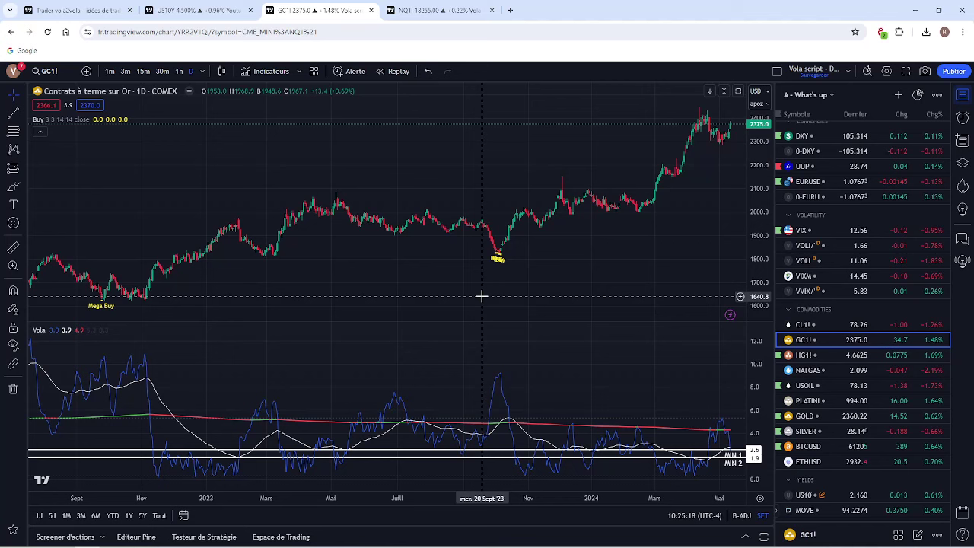
scroll(489, 293, "up", 2)
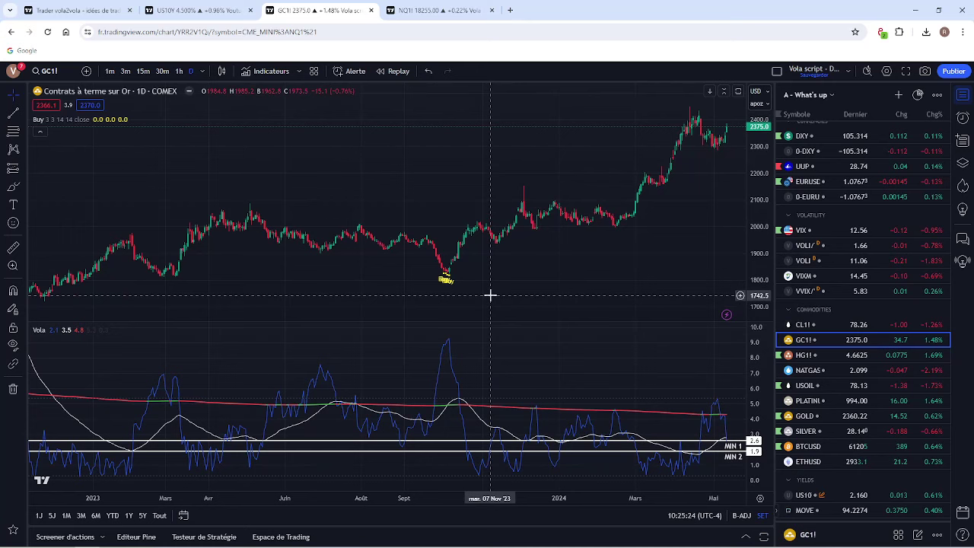
scroll(490, 295, "up", 1)
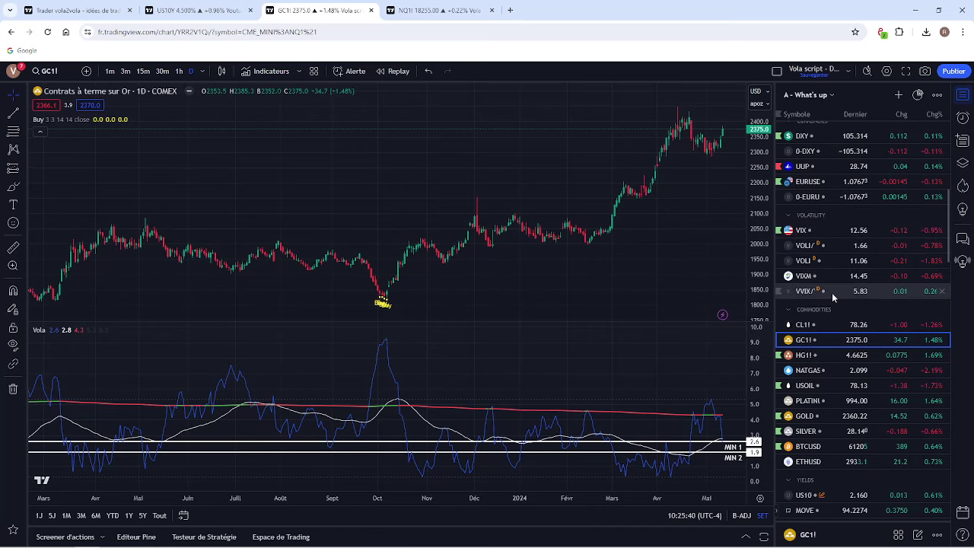
scroll(831, 293, "down", 2)
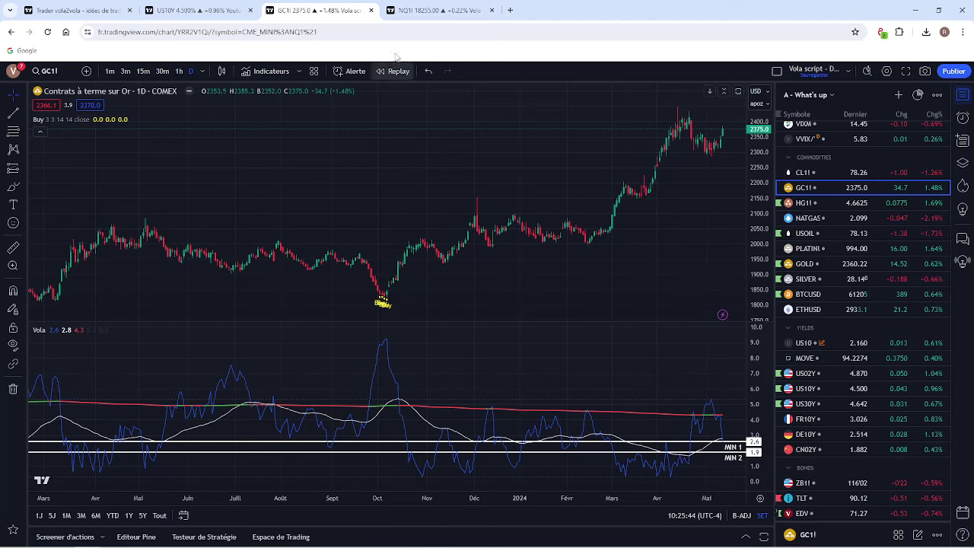
- Switch to the NQ1! layout with 3-minute, 15-minute, 1-hour and 2-hour charts, each showing Vola levels
left_click(404, 14)
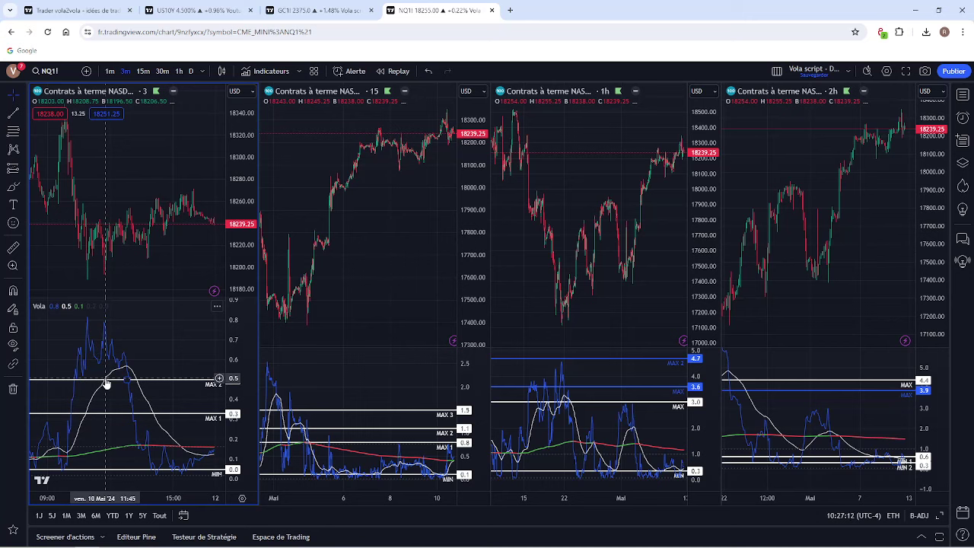
- Zoom the 3-minute NQ1! chart onto the 7–8 May bars, showing Vola MAX 2 0.5 and MAX 1 0.3
scroll(104, 340, "down", 3)
scroll(89, 322, "down", 3)
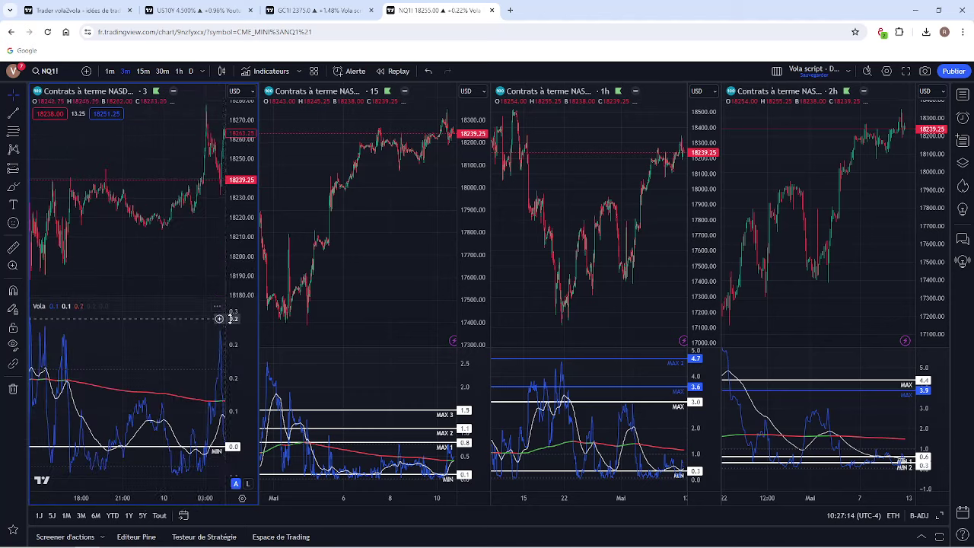
scroll(89, 308, "down", 3)
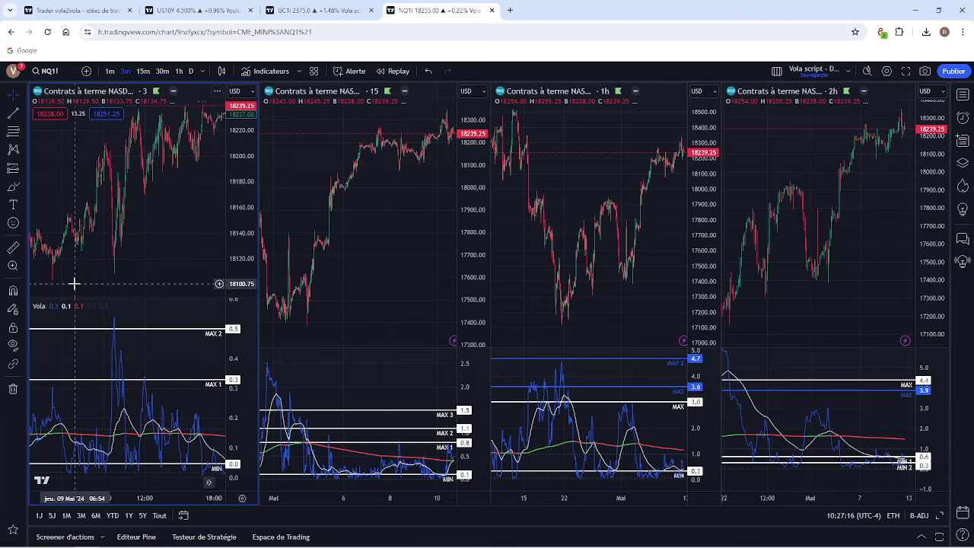
scroll(74, 283, "down", 3)
scroll(96, 274, "down", 3)
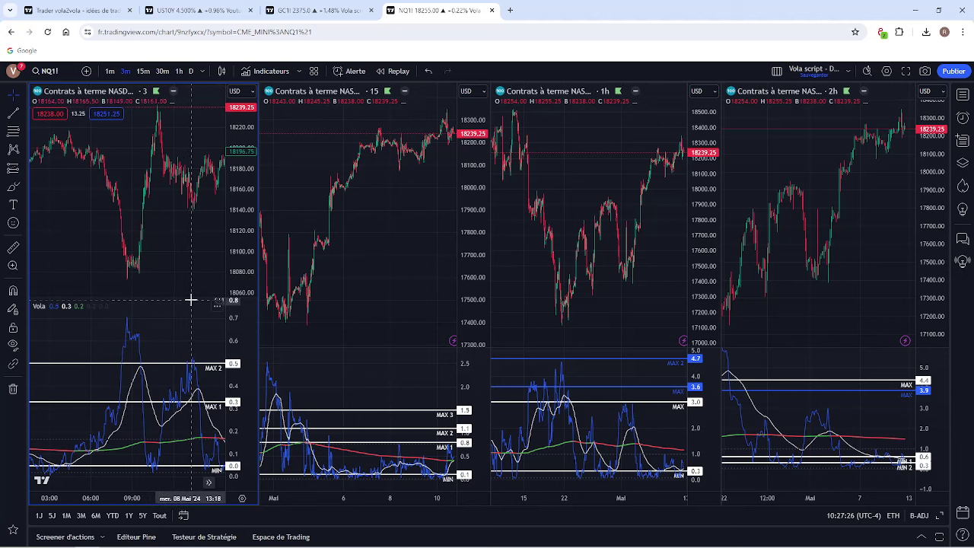
left_click_drag(39, 233, 196, 243)
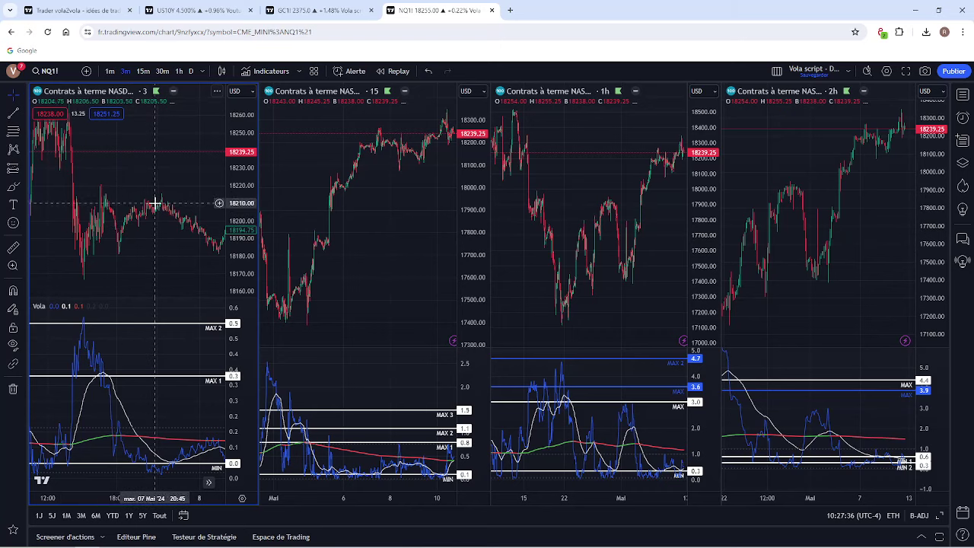
scroll(156, 208, "up", 2)
scroll(155, 208, "up", 2)
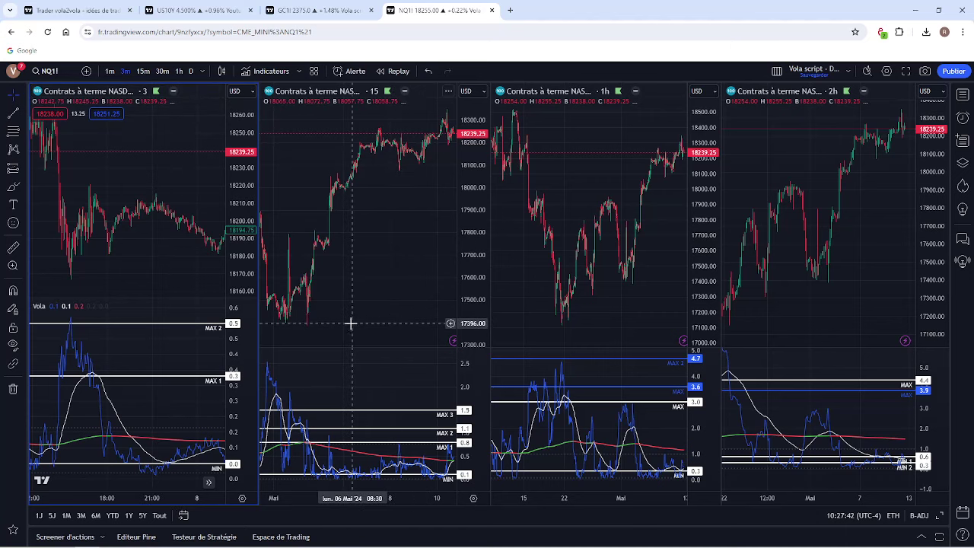
- Pan the 15-minute NQ1! chart back to 30 April and zoom in on the sell-off bars
left_click_drag(349, 321, 402, 323)
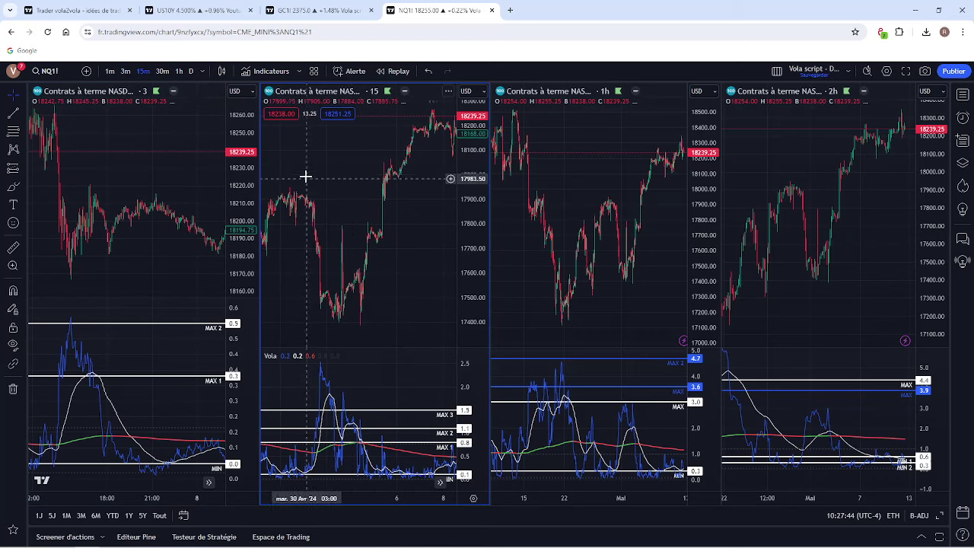
left_click_drag(306, 174, 403, 212)
scroll(403, 211, "up", 5)
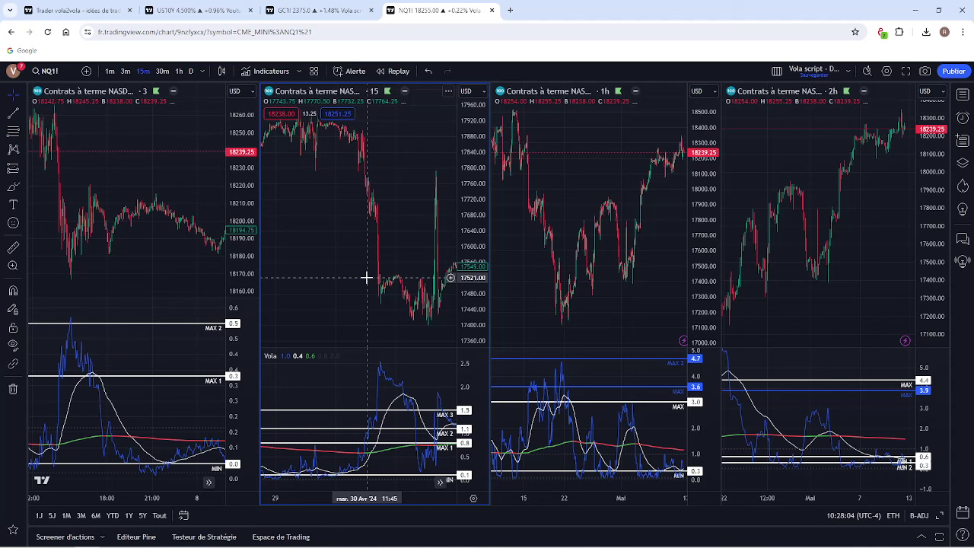
scroll(350, 296, "up", 2)
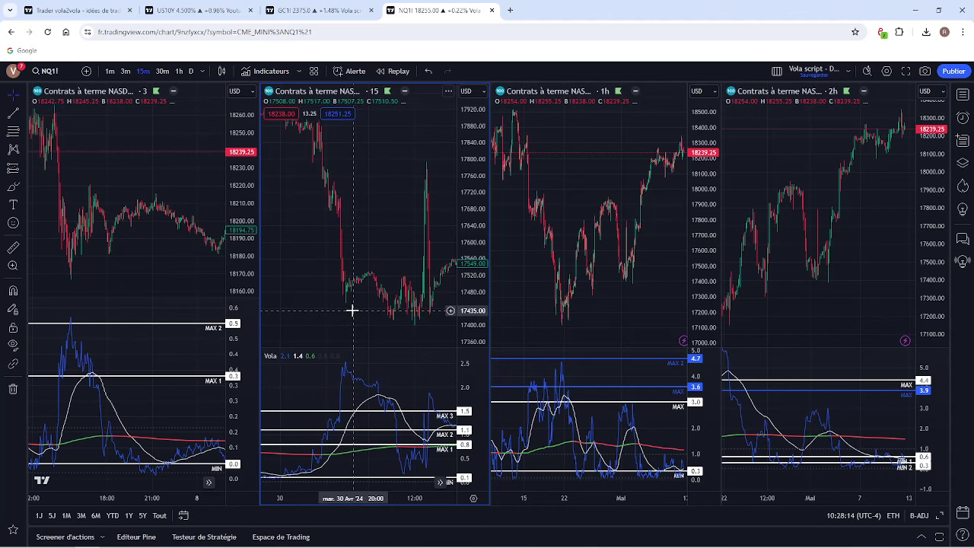
scroll(365, 245, "up", 1)
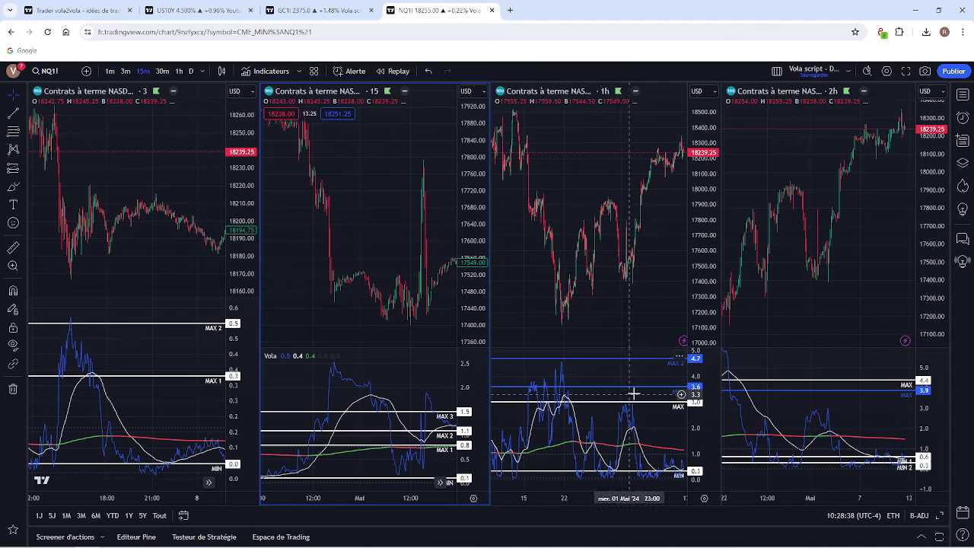
- Compress the 1-hour Vola pane's scale, reset the 1-hour chart view, and zoom out
scroll(626, 278, "down", 2)
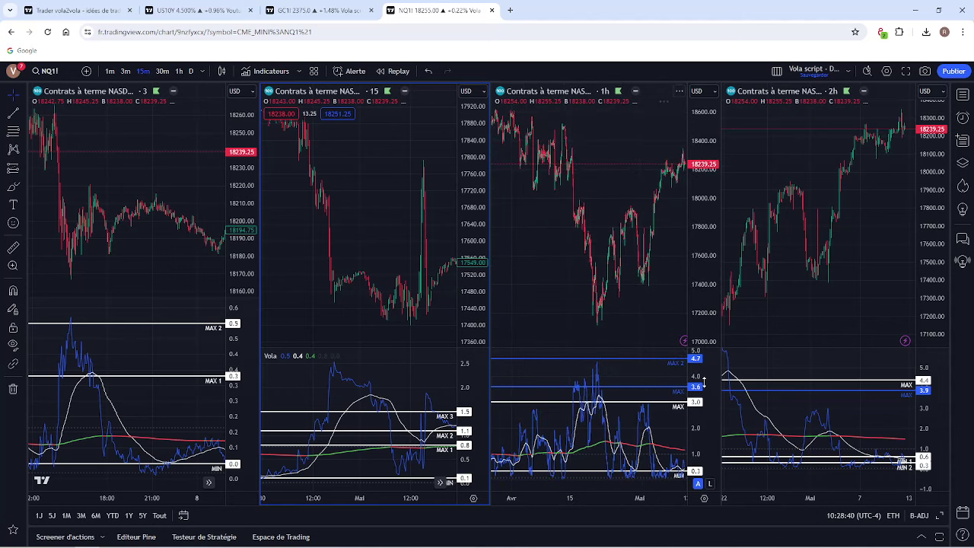
left_click_drag(703, 383, 696, 402)
right_click(626, 276)
left_click(659, 201)
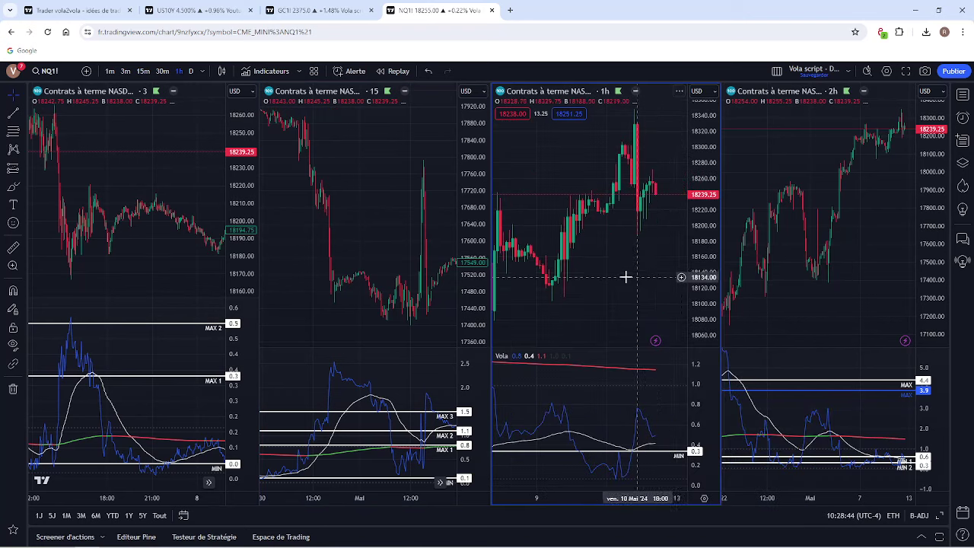
scroll(622, 276, "down", 3)
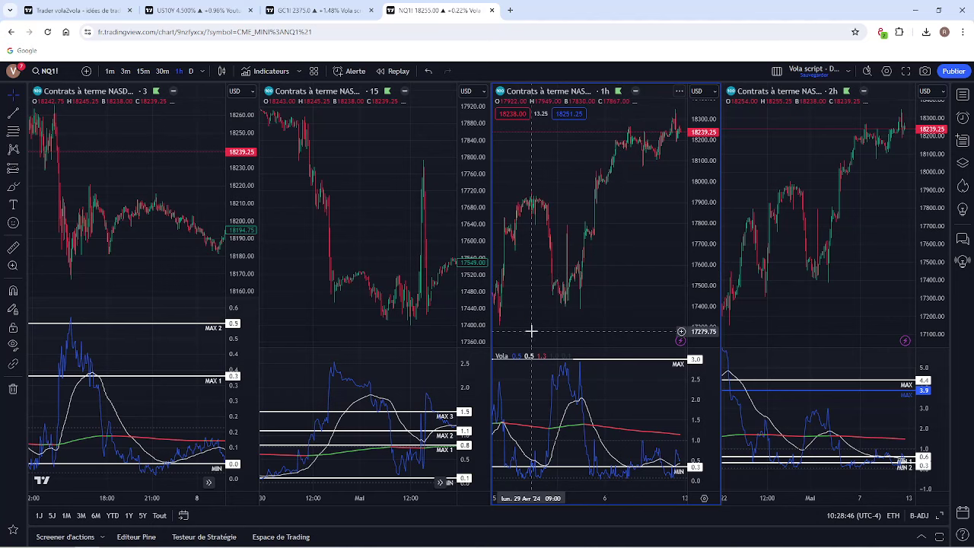
- Pan the 1-hour chart back through mid-to-late April, ending on late April into May
left_click_drag(534, 331, 624, 320)
left_click_drag(506, 285, 591, 283)
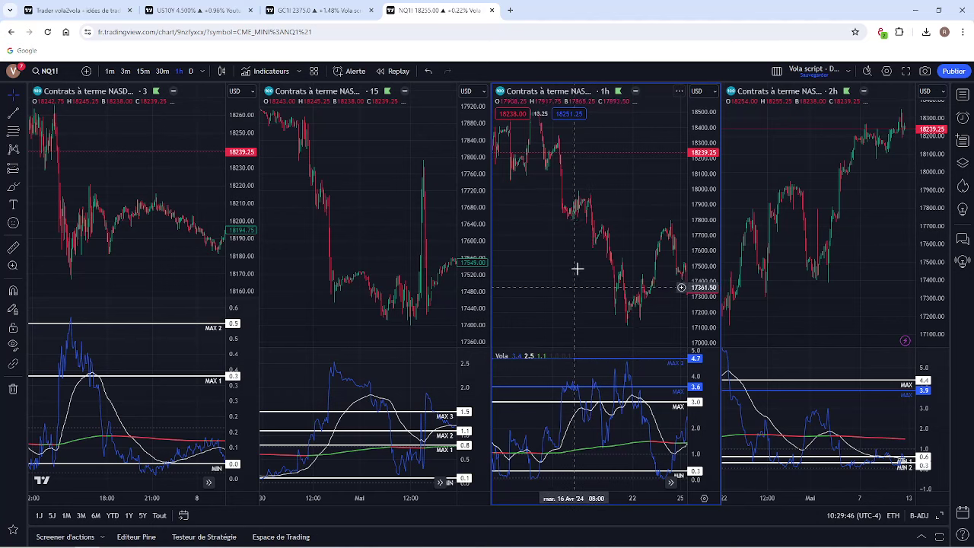
left_click_drag(643, 205, 531, 191)
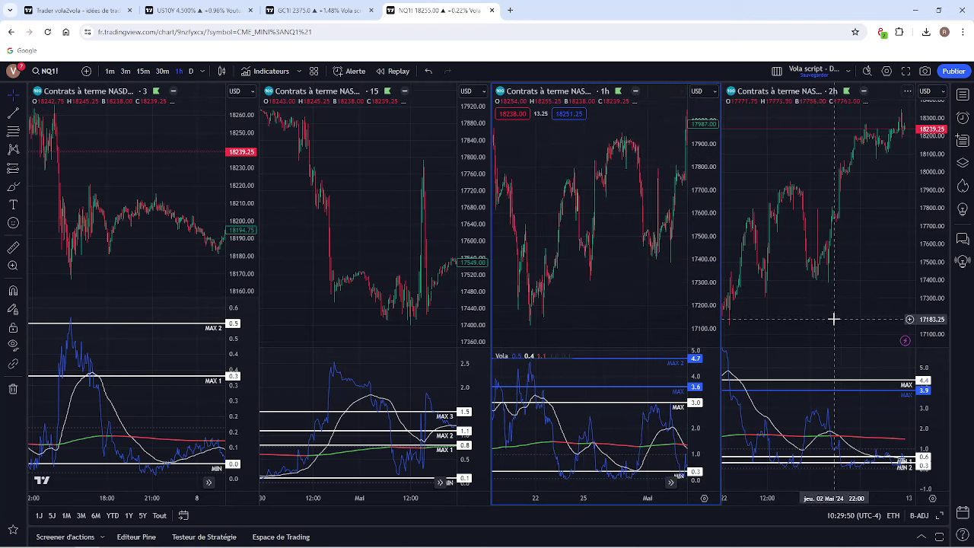
- Pan the 2-hour chart through April, stretch its Vola scale to 6.0, then pan toward May
mouse_move(839, 304)
left_mouse_down()
mouse_move(808, 305)
mouse_move(872, 308)
left_mouse_up()
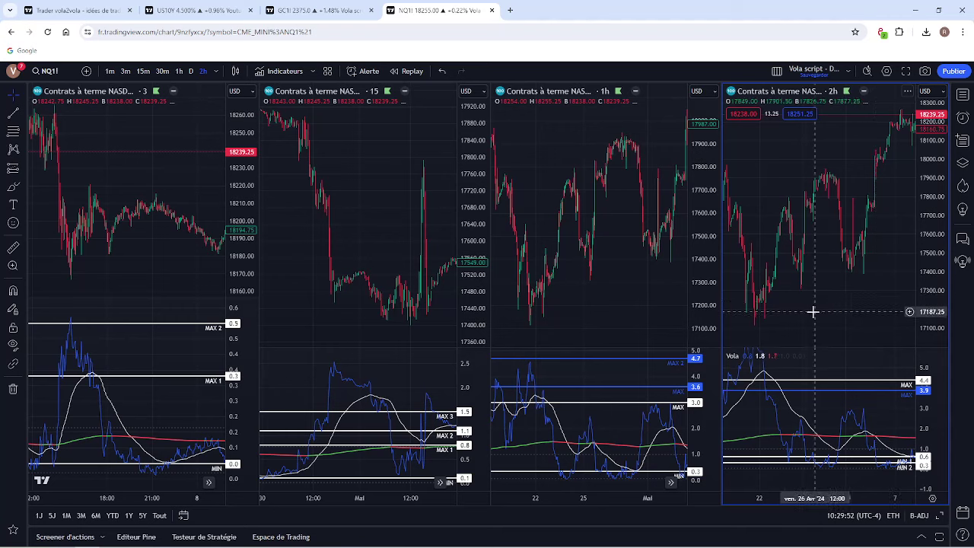
left_click_drag(809, 308, 882, 306)
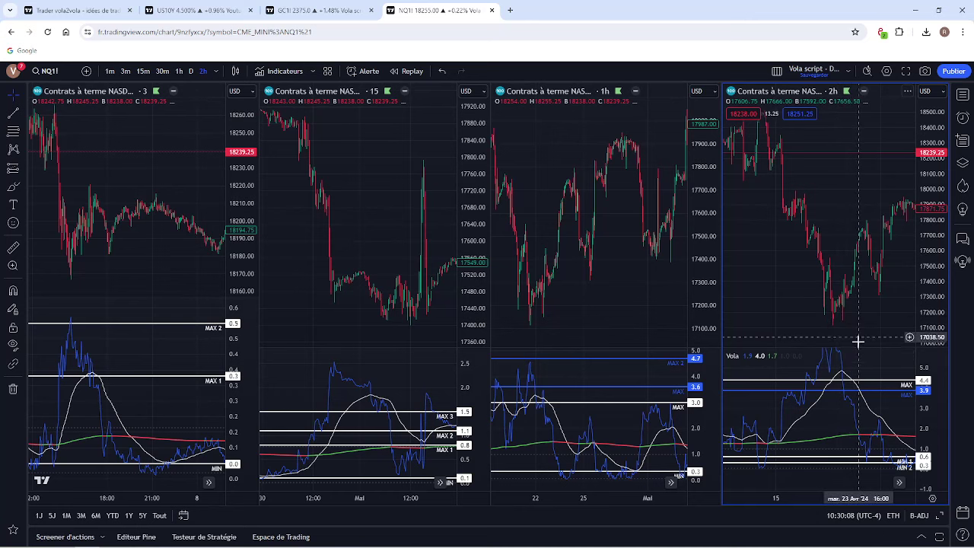
mouse_move(924, 369)
left_mouse_down()
mouse_move(923, 381)
mouse_move(924, 369)
left_mouse_up()
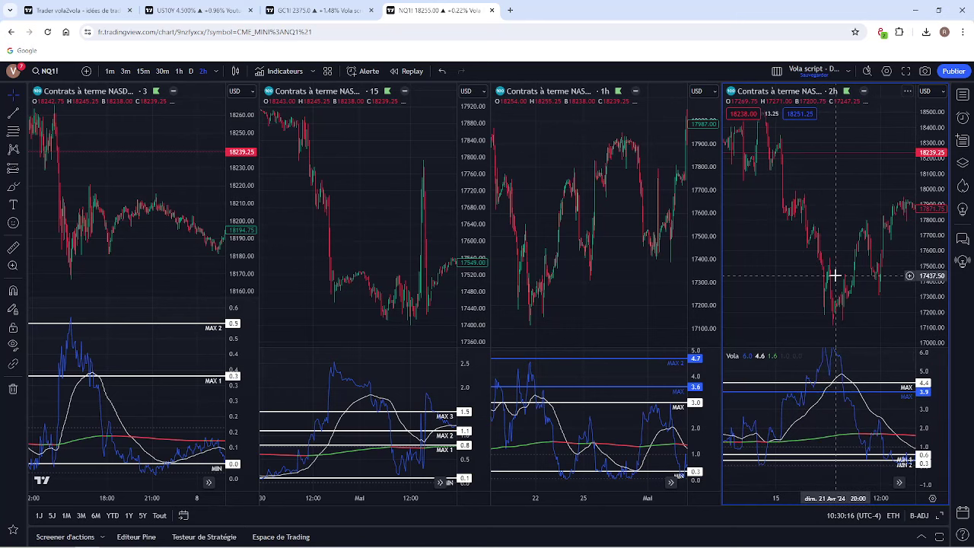
left_click_drag(924, 381, 927, 411)
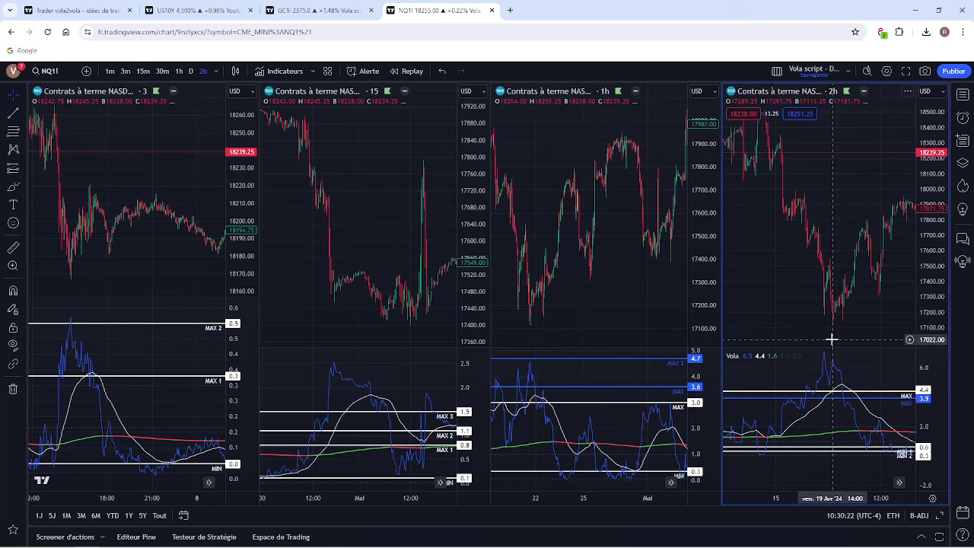
left_click_drag(857, 319, 774, 320)
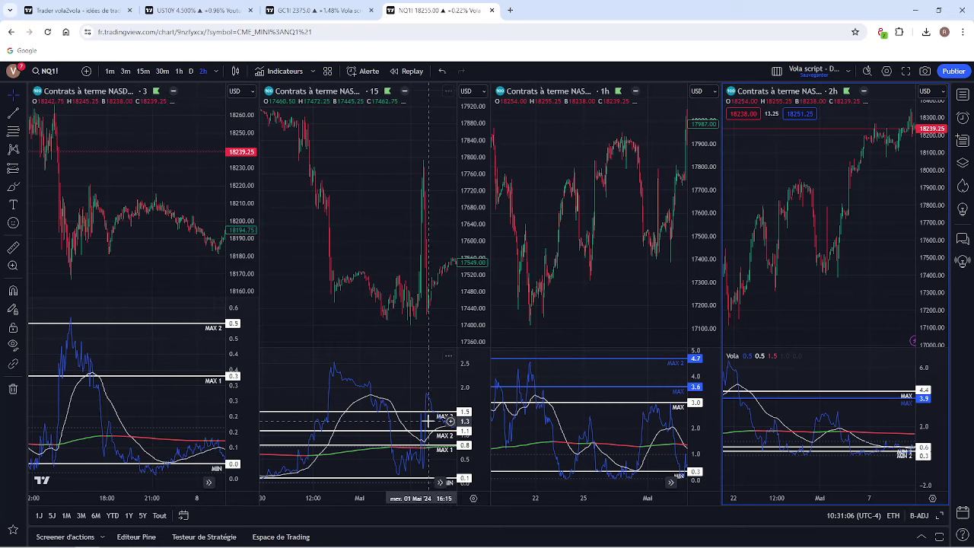
- Zoom the 15-minute chart out to show the 29–30 April bars and the Vola surge above 1.5
scroll(315, 472, "down", 1)
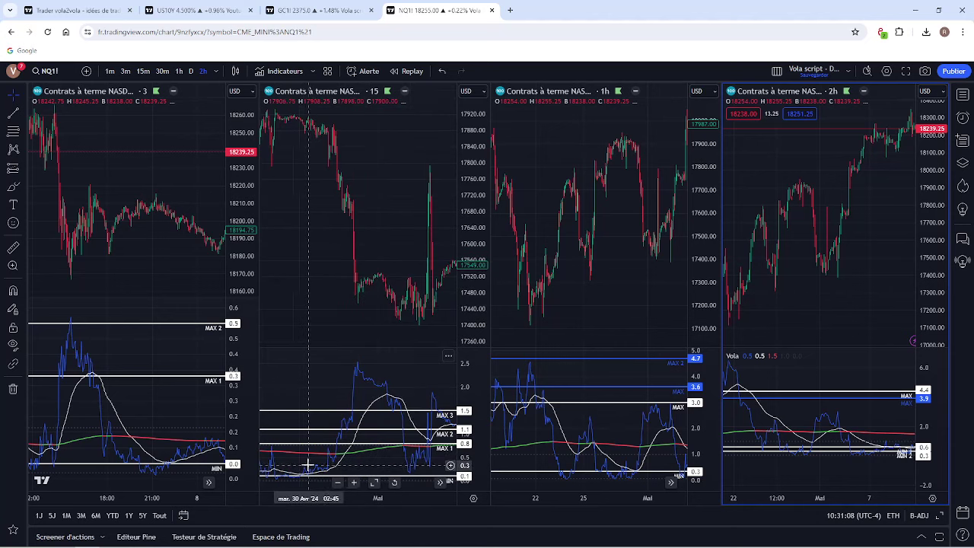
scroll(306, 464, "down", 1)
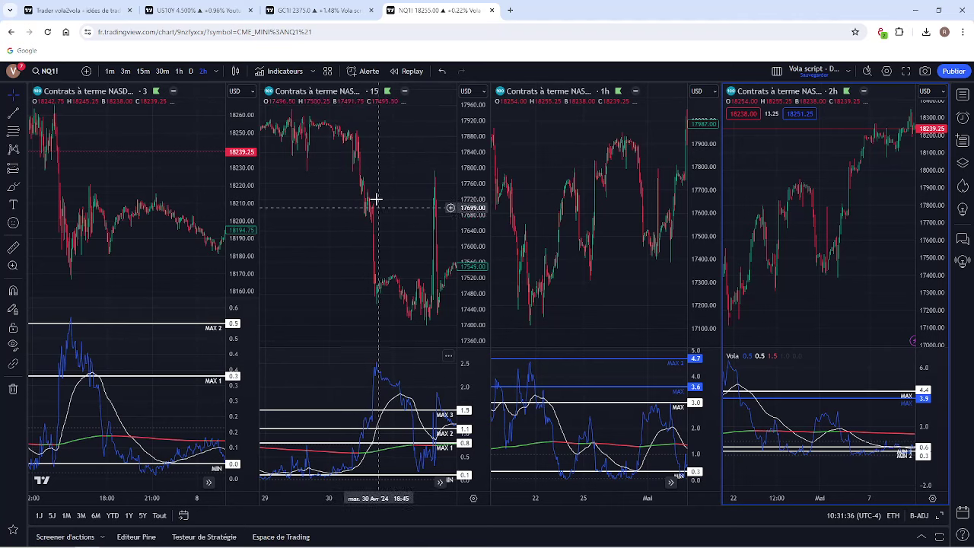
- Enlarge the 15-minute chart's Vola pane and bring its latest 9–10 May bars into view
left_click_drag(382, 197, 251, 201)
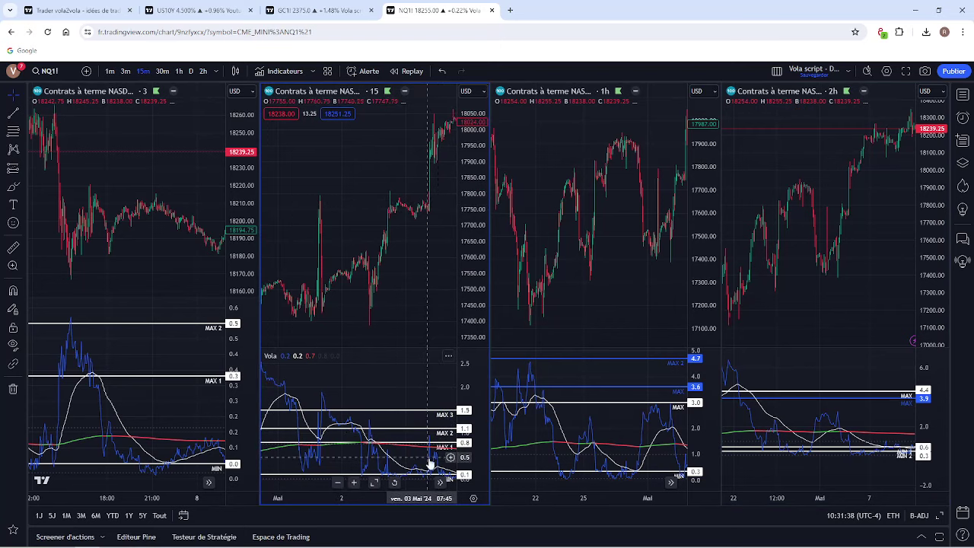
left_click_drag(338, 348, 271, 340)
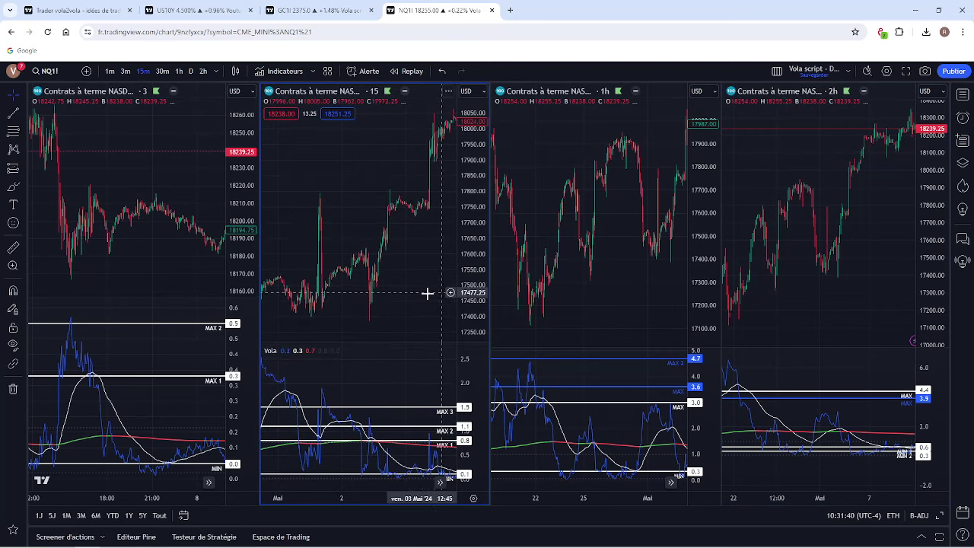
left_click_drag(427, 297, 348, 370)
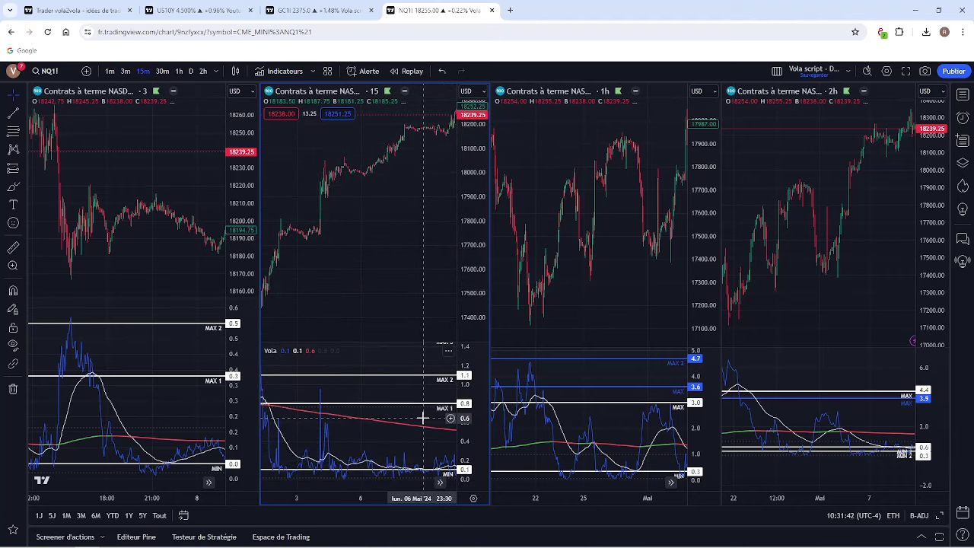
scroll(415, 289, "right", 5)
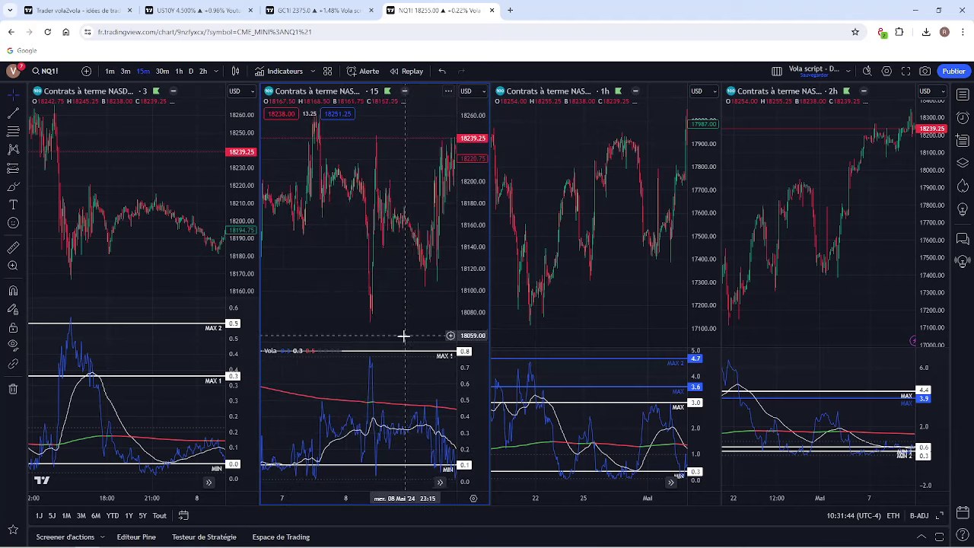
left_click_drag(402, 336, 278, 289)
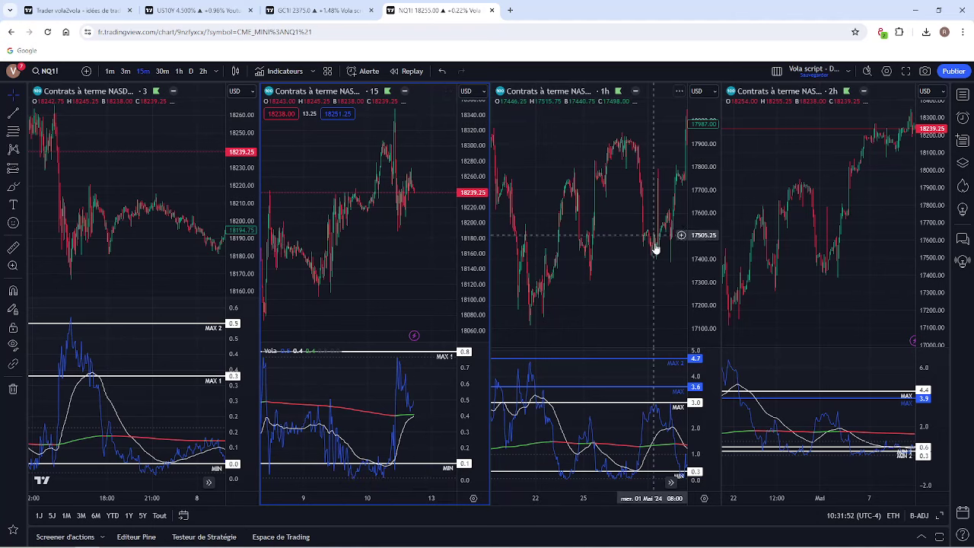
- Pan the 1-hour and 2-hour charts to recent May bars and stretch the 2-hour Vola scale
left_click_drag(632, 294, 572, 299)
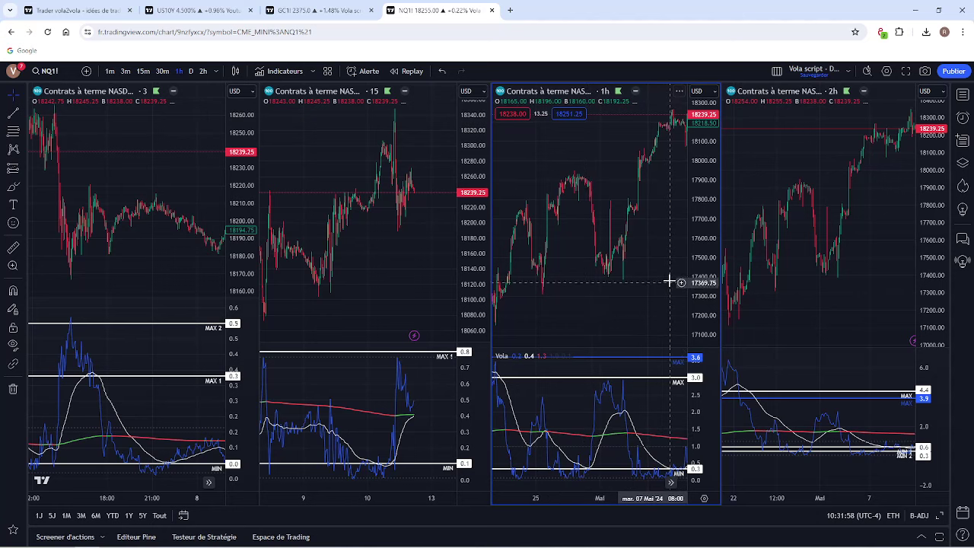
left_click_drag(676, 278, 528, 279)
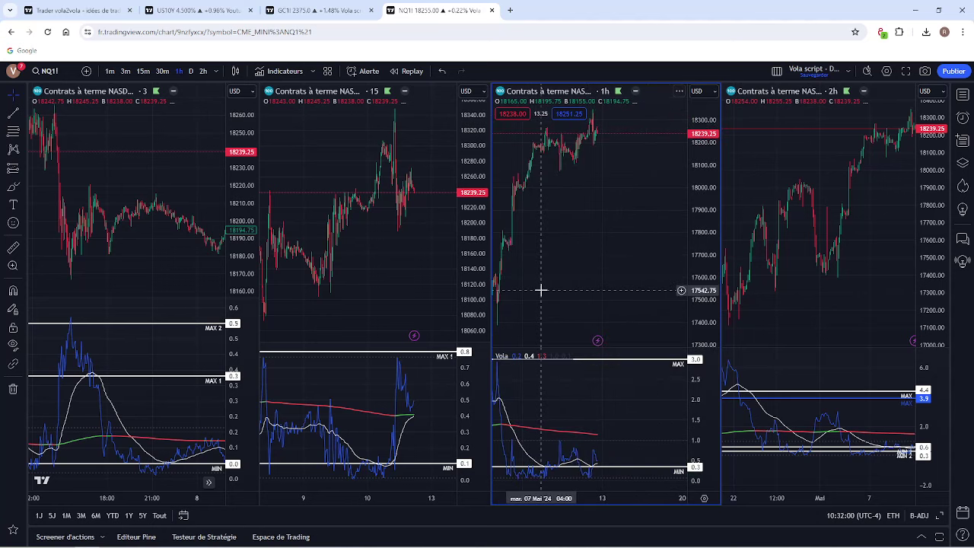
left_click_drag(887, 277, 806, 267)
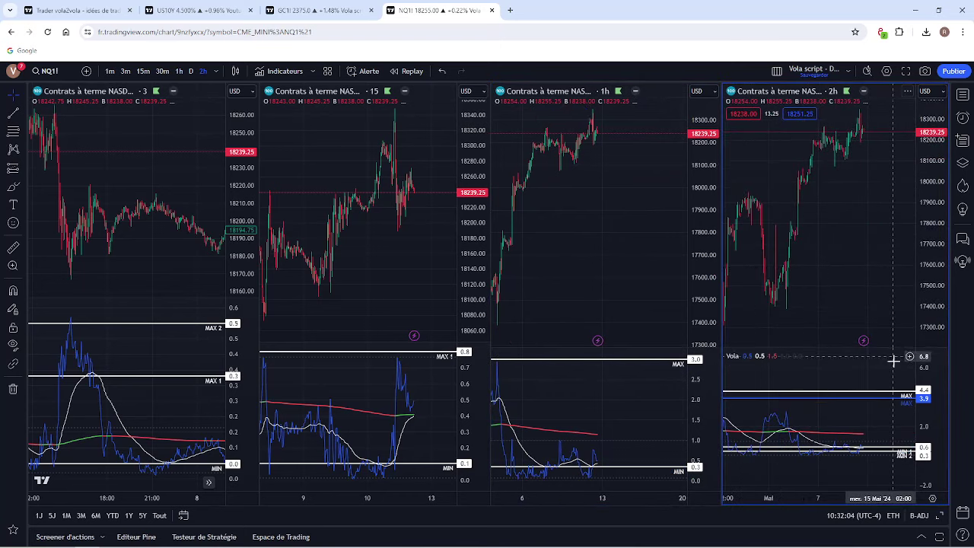
left_click_drag(929, 440, 928, 413)
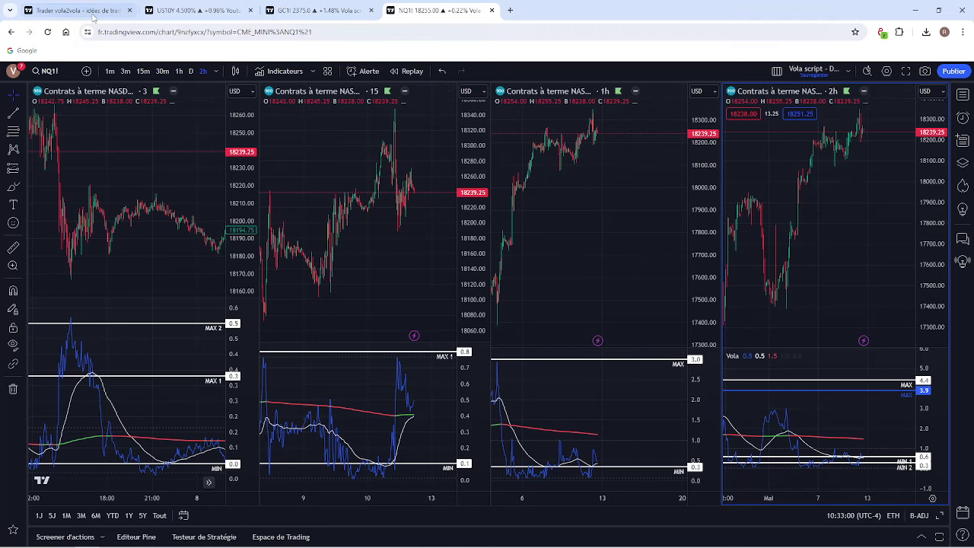
left_click(170, 17)
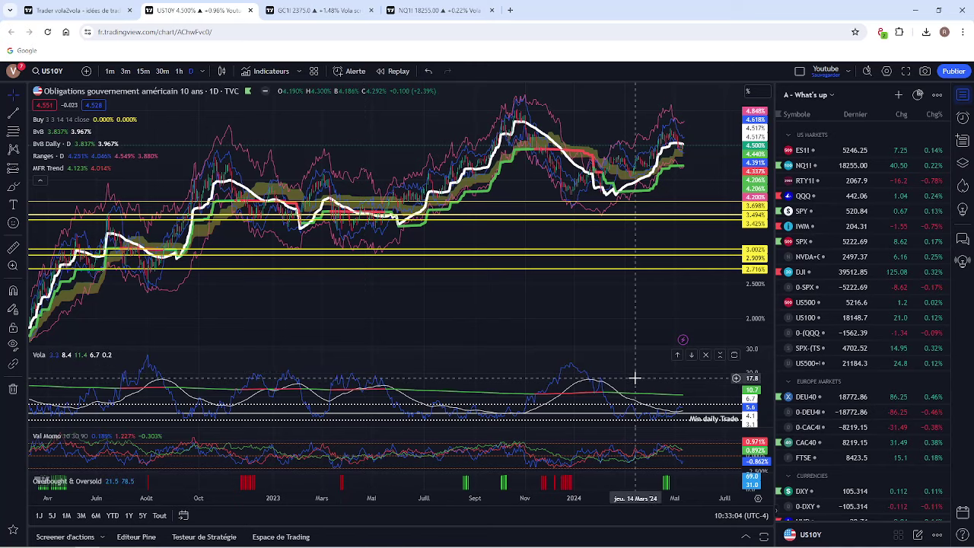
left_click(317, 10)
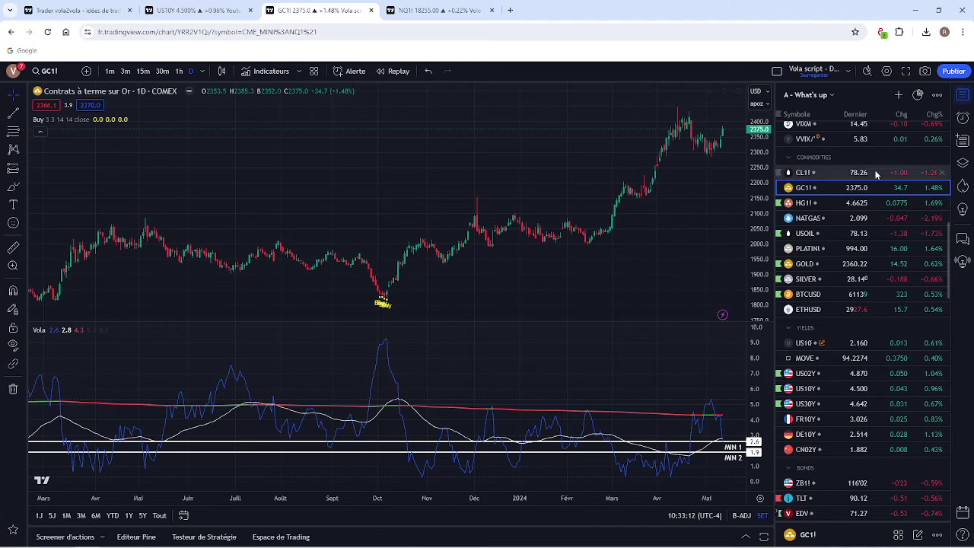
scroll(865, 280, "down", 8)
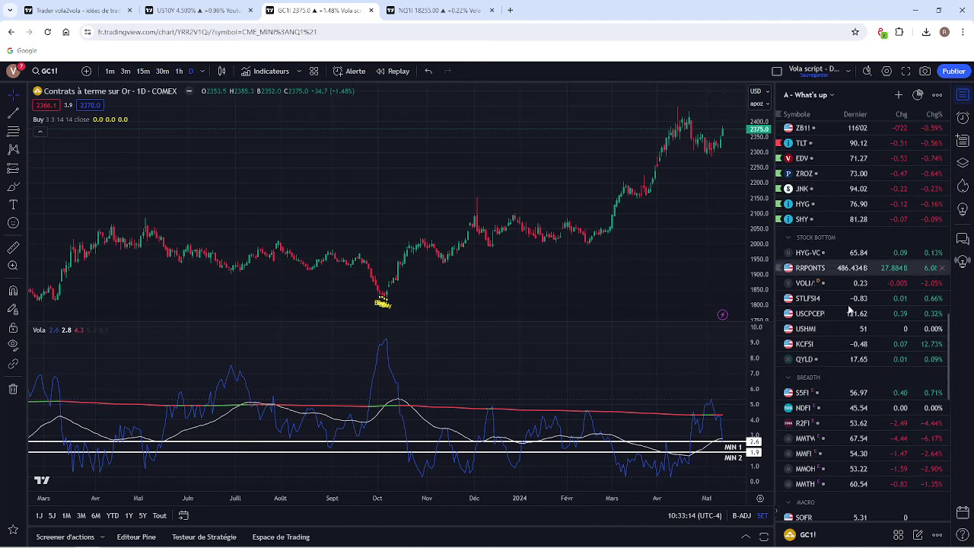
scroll(841, 383, "down", 3)
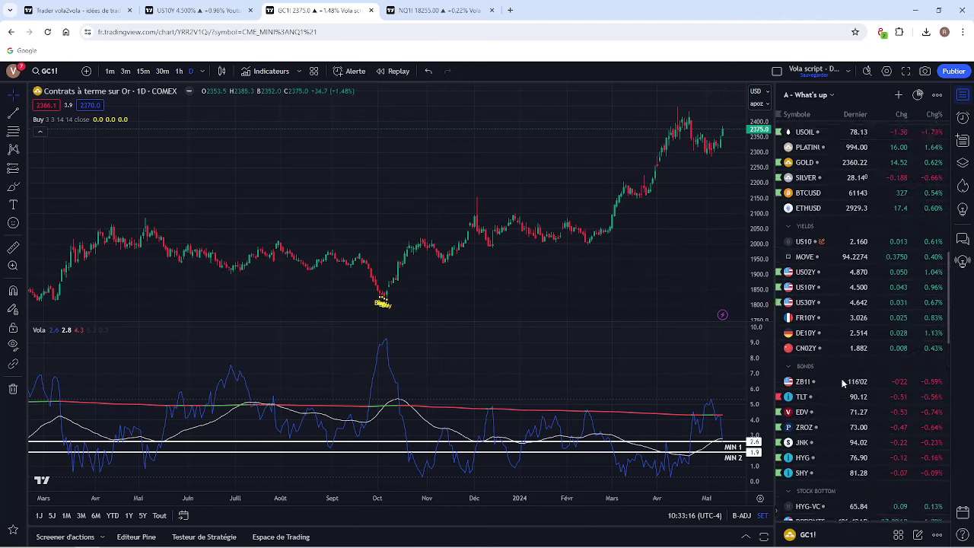
scroll(852, 357, "up", 6)
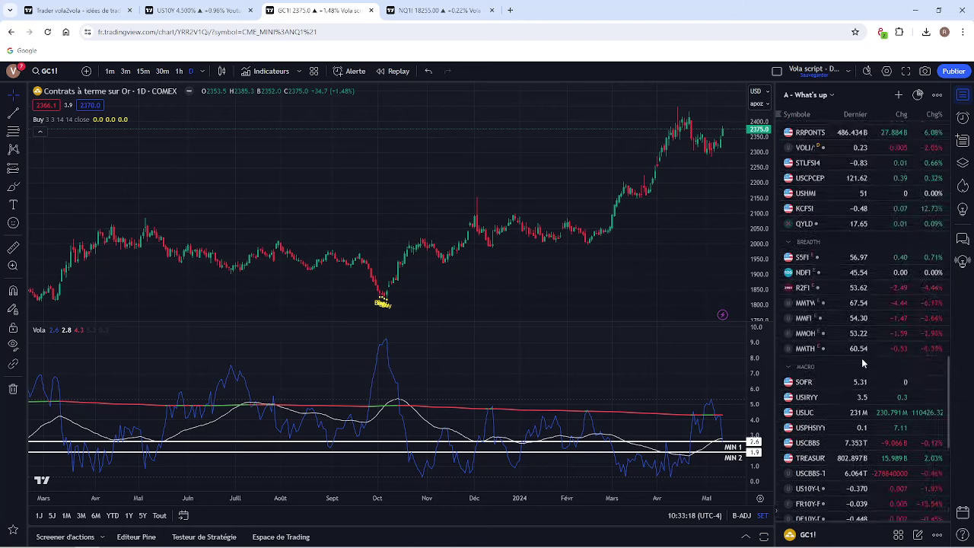
scroll(863, 363, "up", 5)
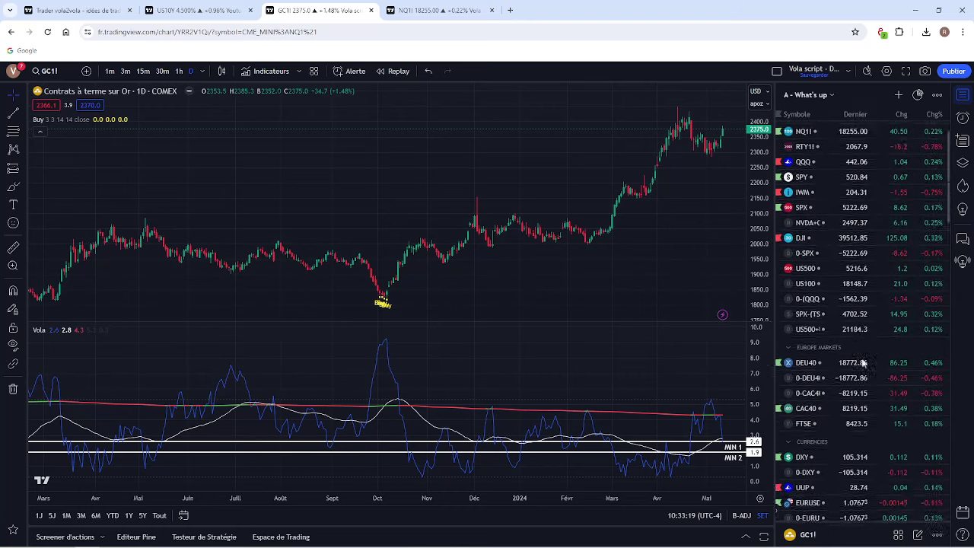
left_click(445, 11)
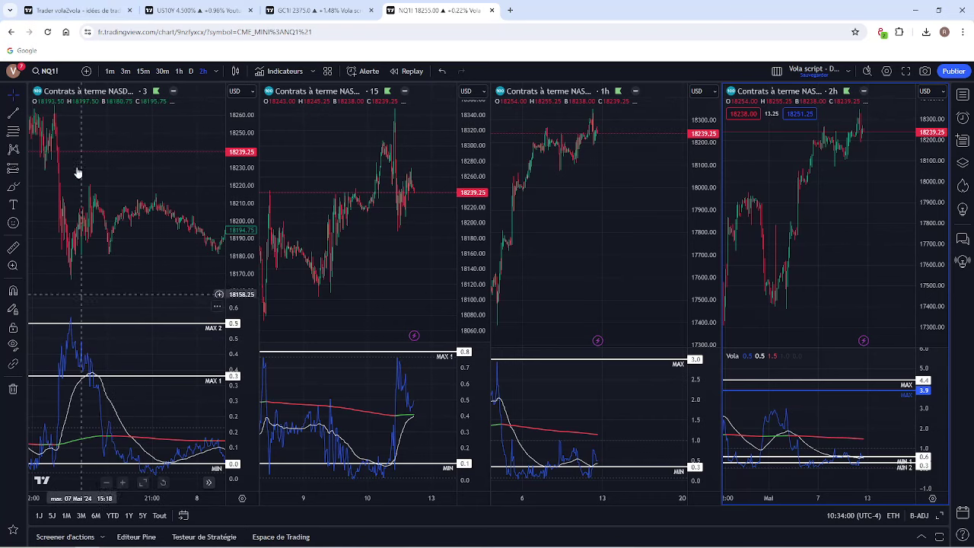
- Switch to the US10Y 10-year Treasury yield daily chart tab
left_click(194, 10)
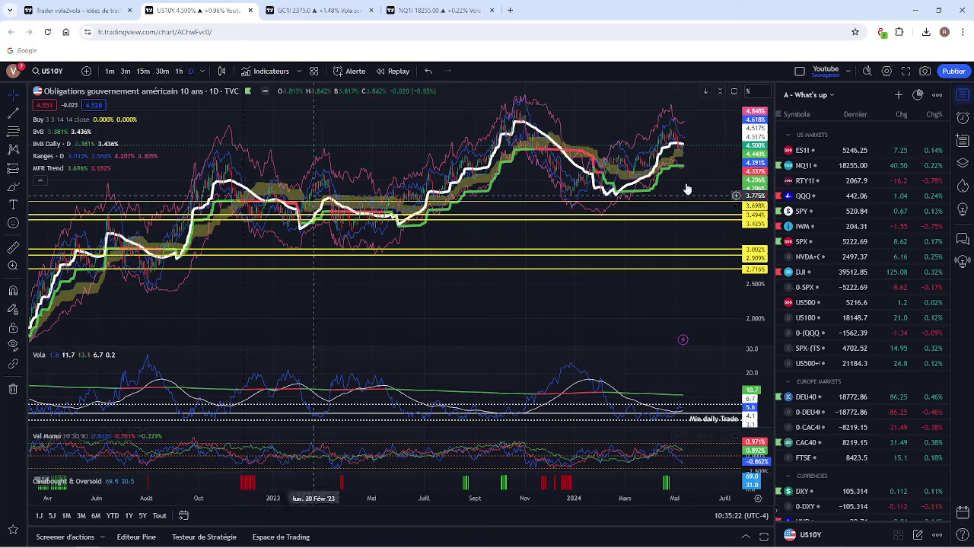
- Load the NQ1! daily chart from the watchlist, then the ES1! daily chart
left_click(820, 168)
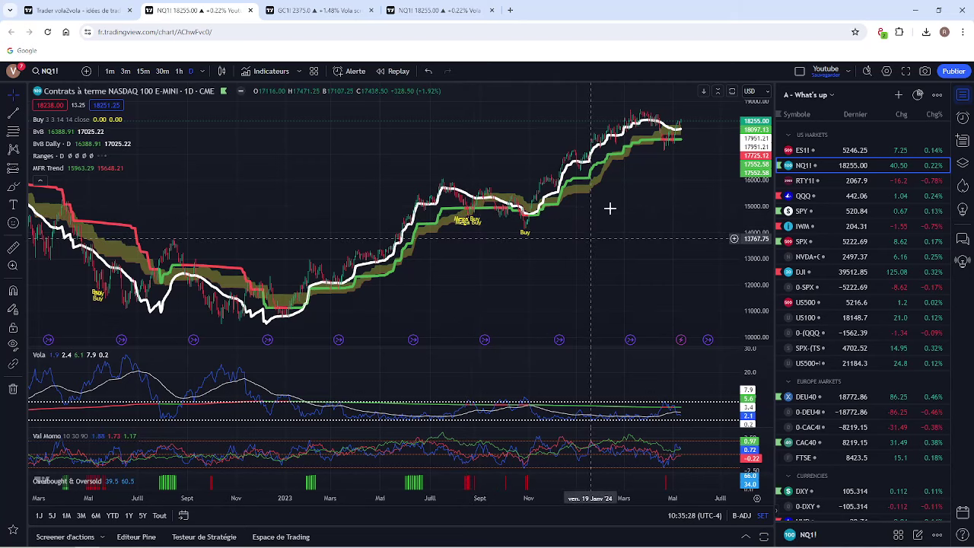
left_click(821, 150)
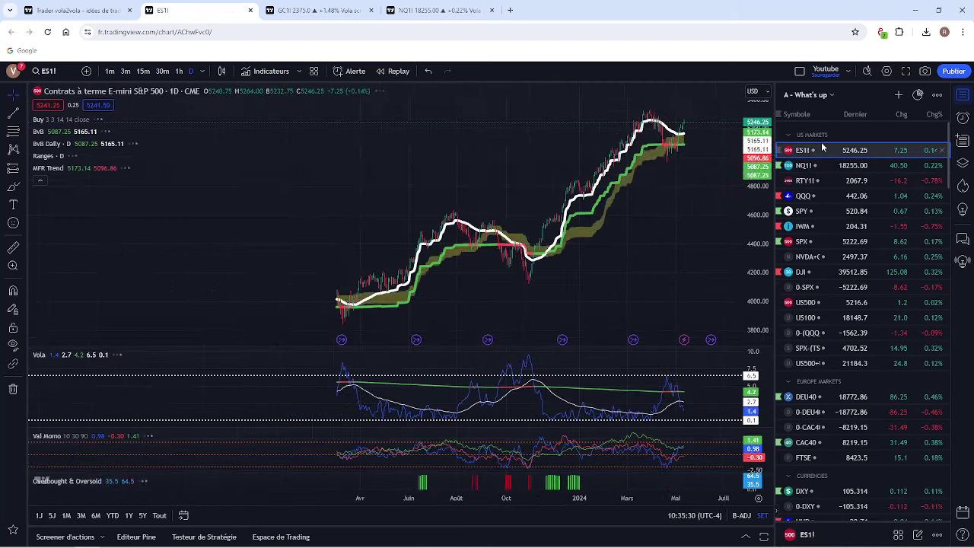